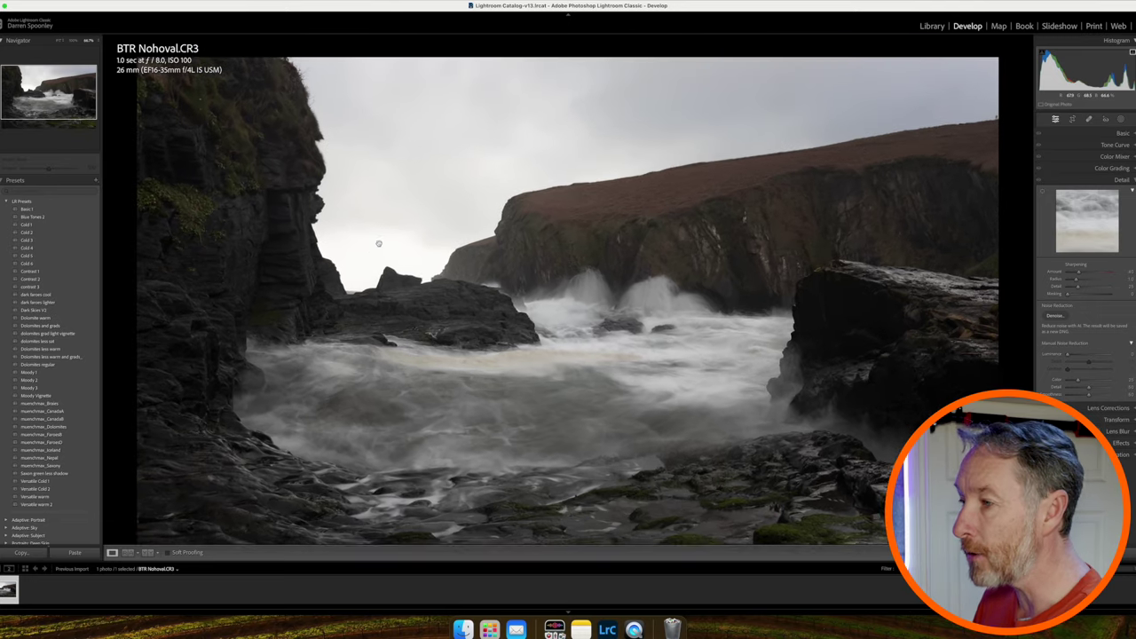
# Straighten the photo by about 2 degrees with the Crop tool so the distant sea horizon is level, and check the result.
pyautogui.click(359, 271)
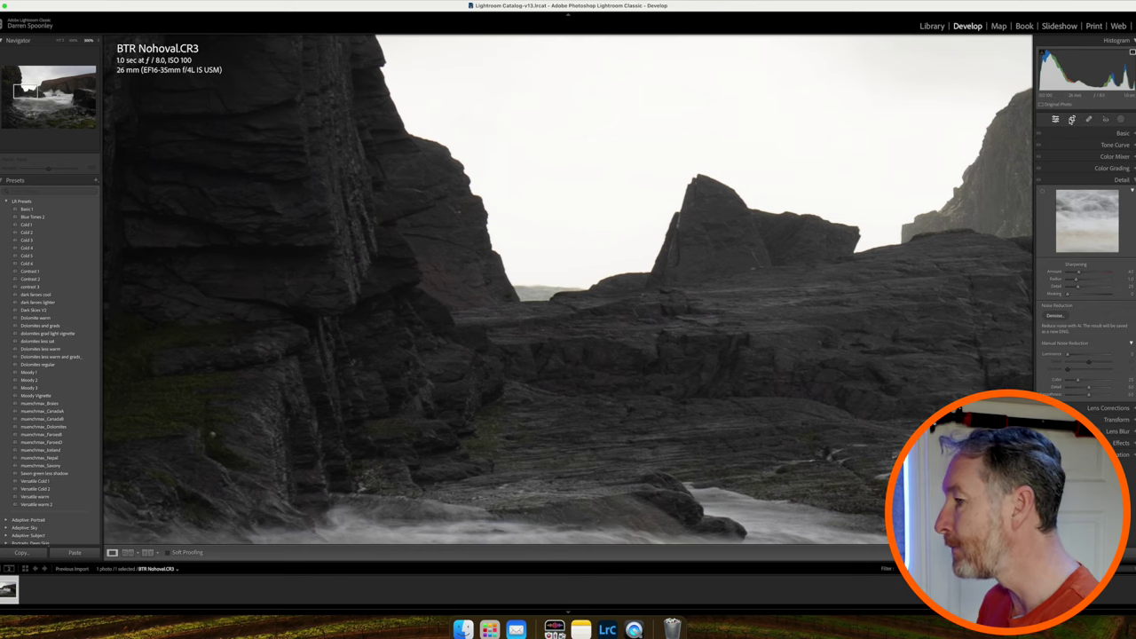
pyautogui.click(1071, 120)
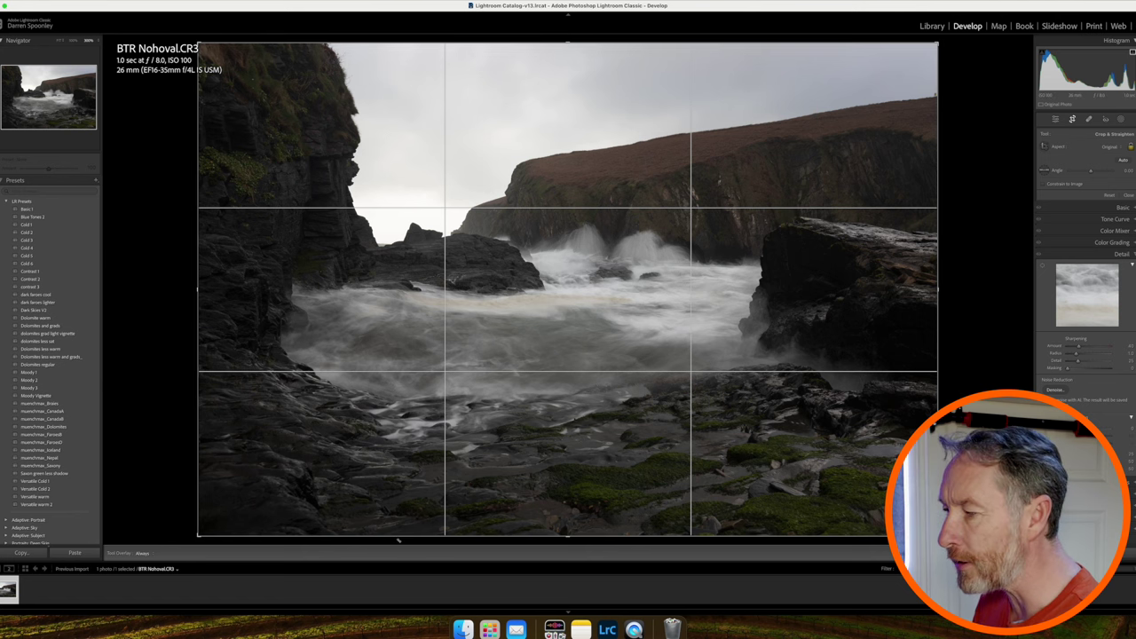
pyautogui.moveTo(399, 539); pyautogui.dragTo(414, 535)
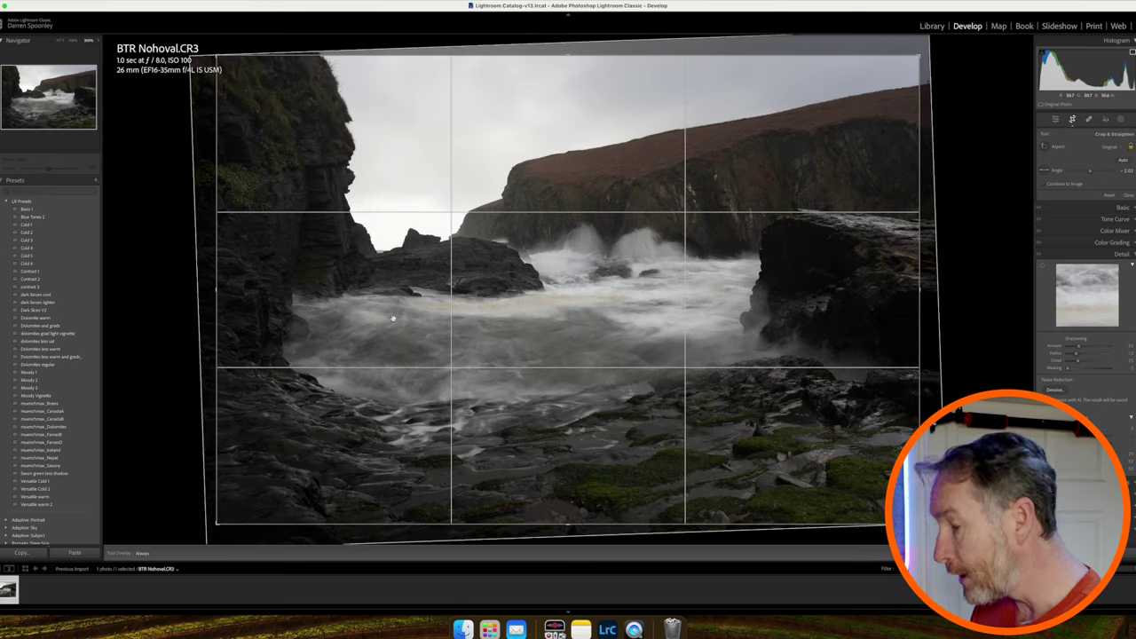
pyautogui.moveTo(565, 56)
pyautogui.mouseDown()
pyautogui.moveTo(569, 85)
pyautogui.moveTo(565, 54)
pyautogui.mouseUp()
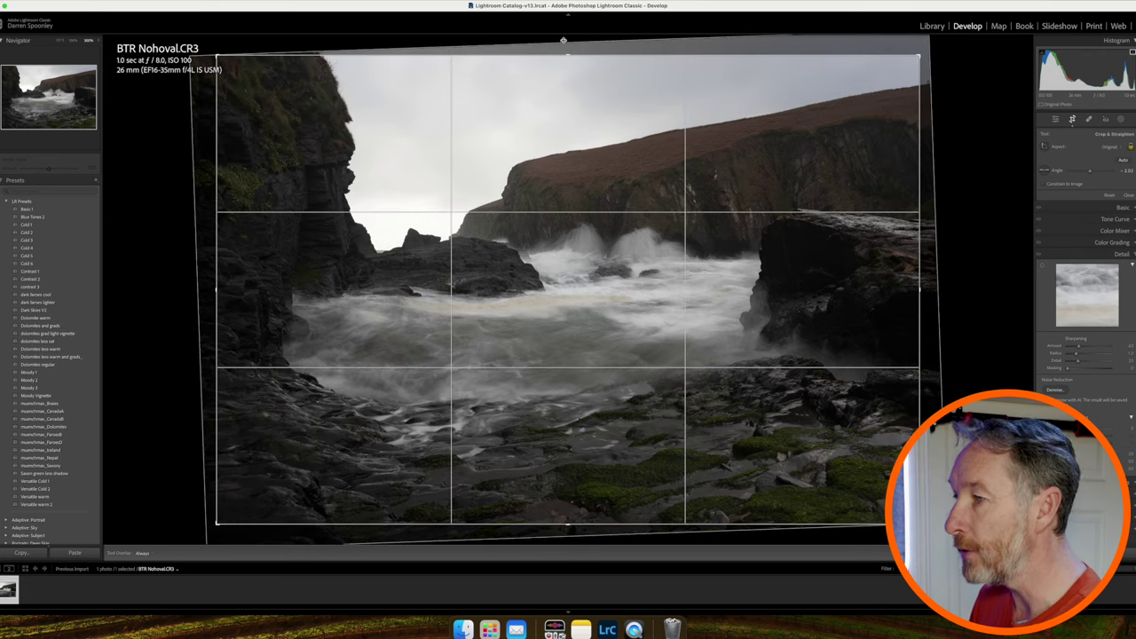
pyautogui.press('Return')
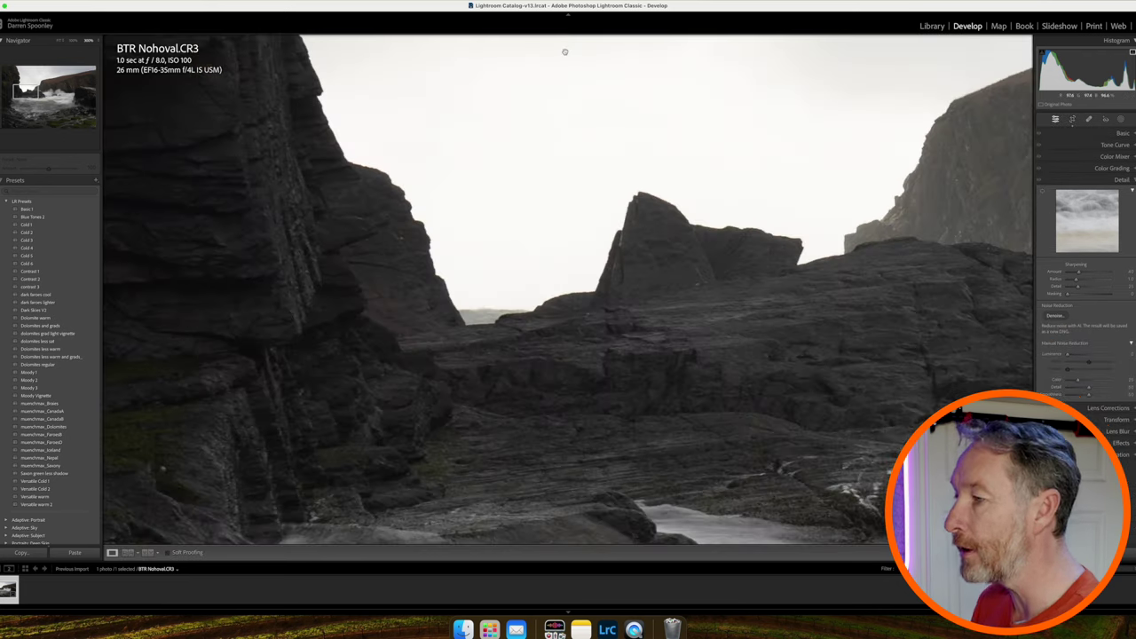
pyautogui.click(489, 315)
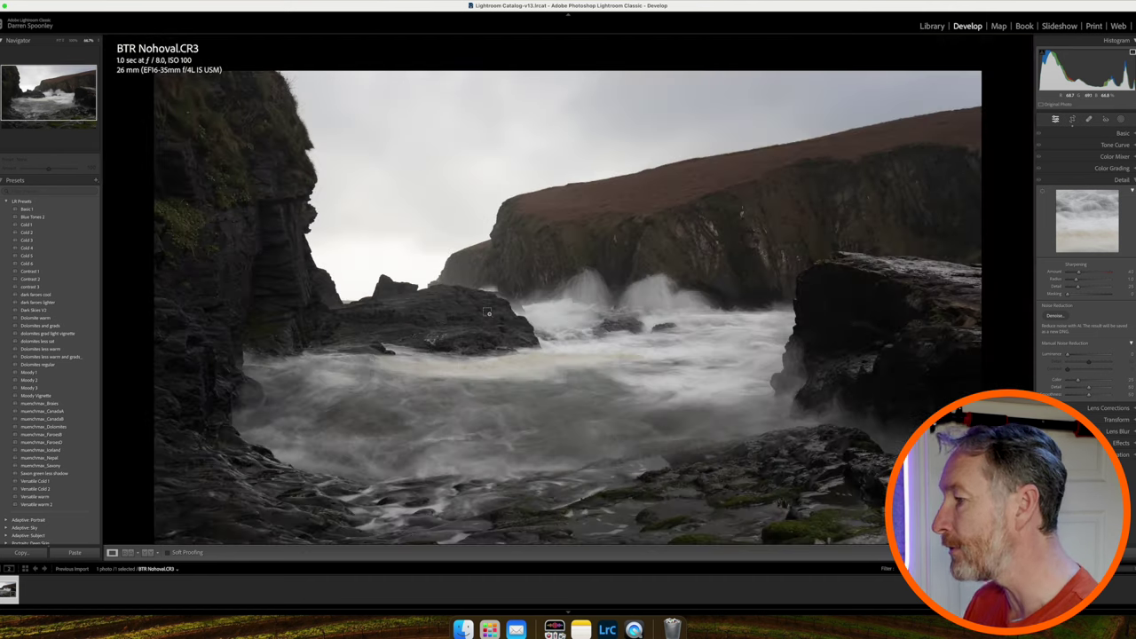
pyautogui.click(488, 307)
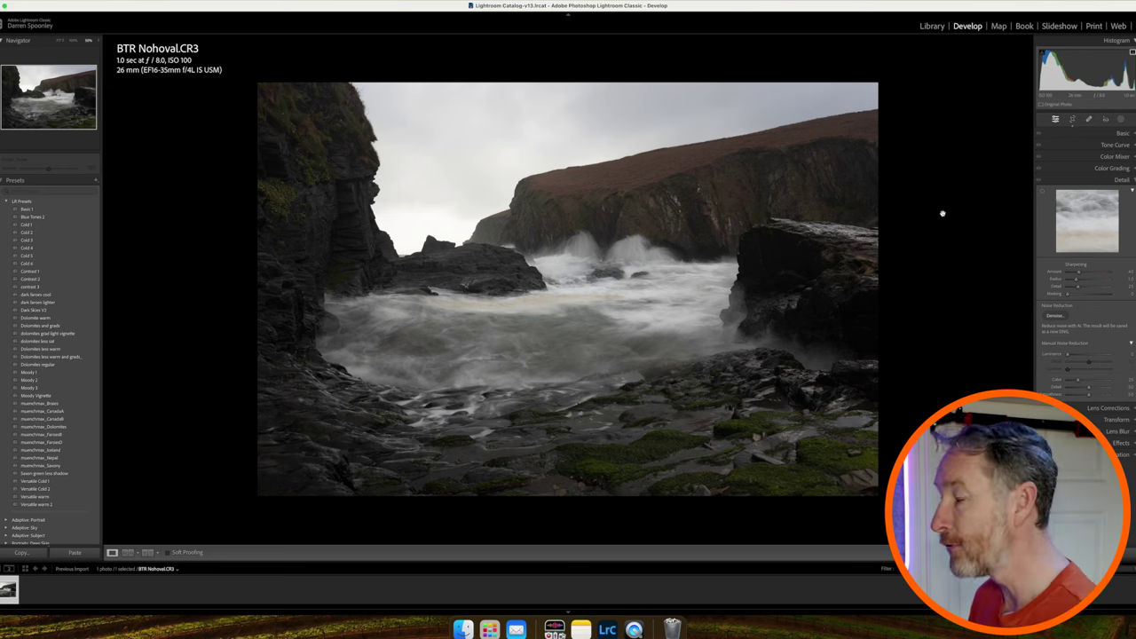
# Try to set the white balance by sampling the pale grey sky, and undo it.
pyautogui.click(1126, 134)
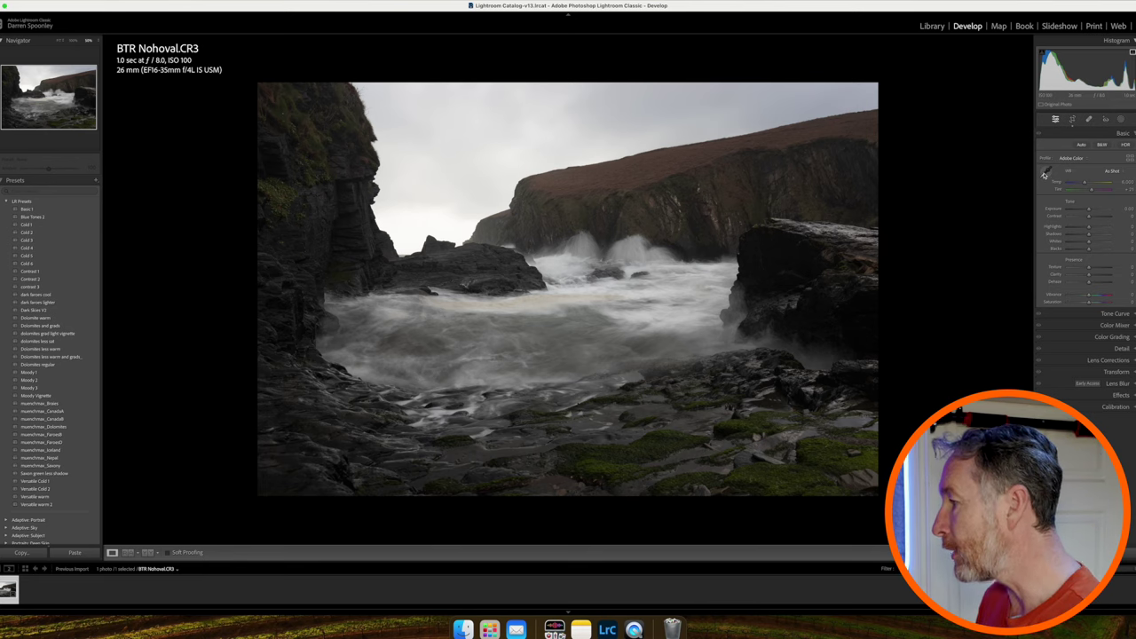
pyautogui.click(1045, 174)
pyautogui.click(448, 156)
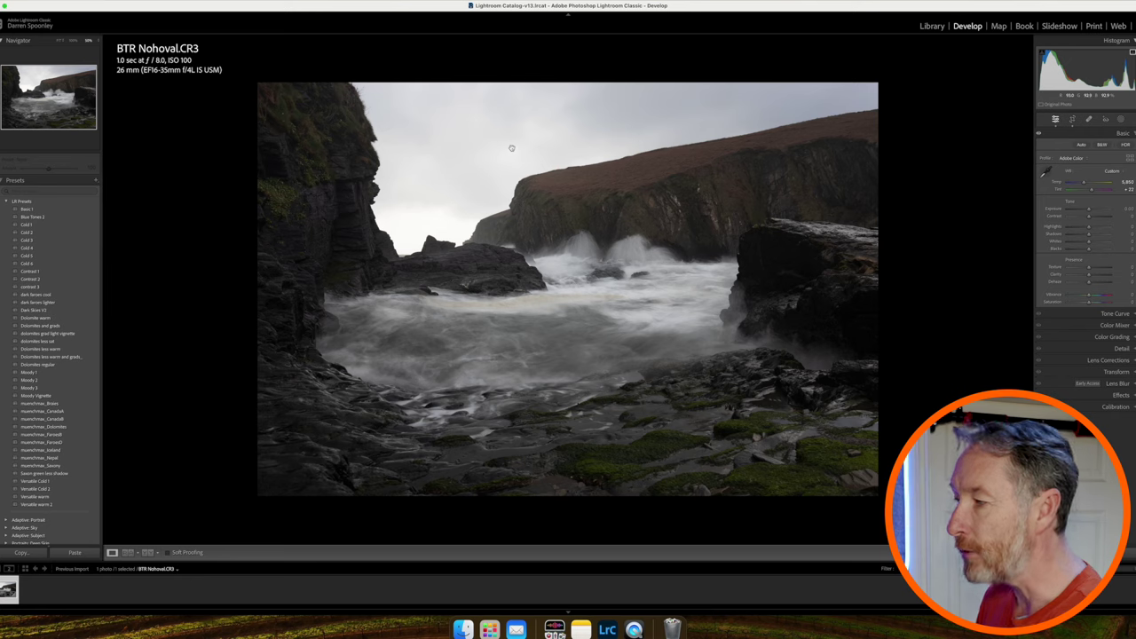
pyautogui.press('super+z')
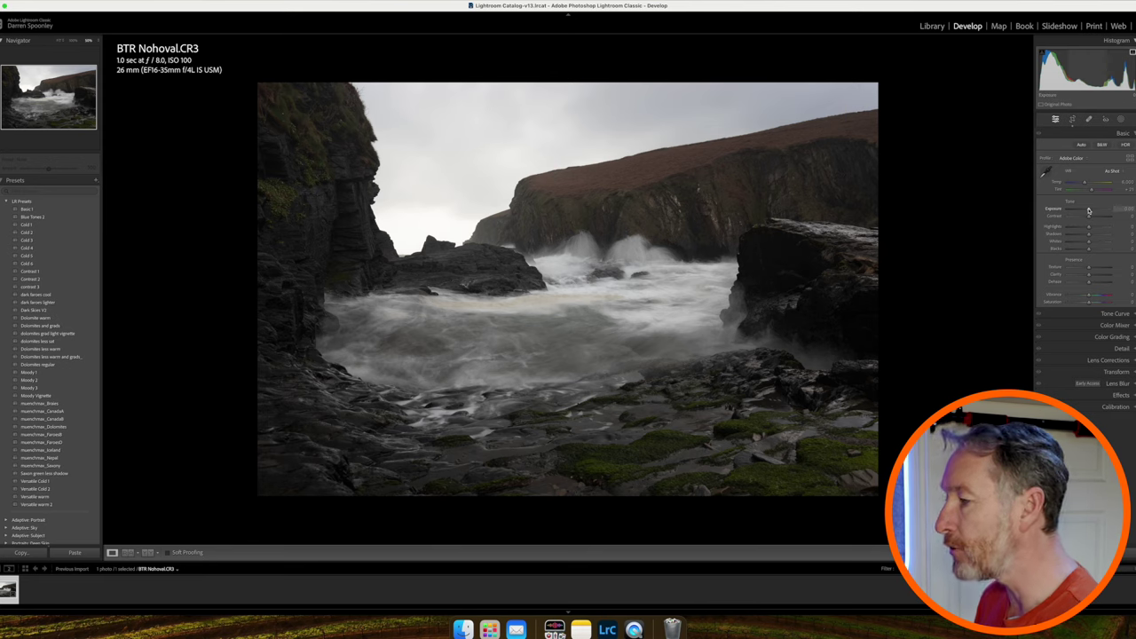
# Try lowering the exposure to -3.75, and reset it to its default.
pyautogui.moveTo(1089, 211); pyautogui.dragTo(1072, 210)
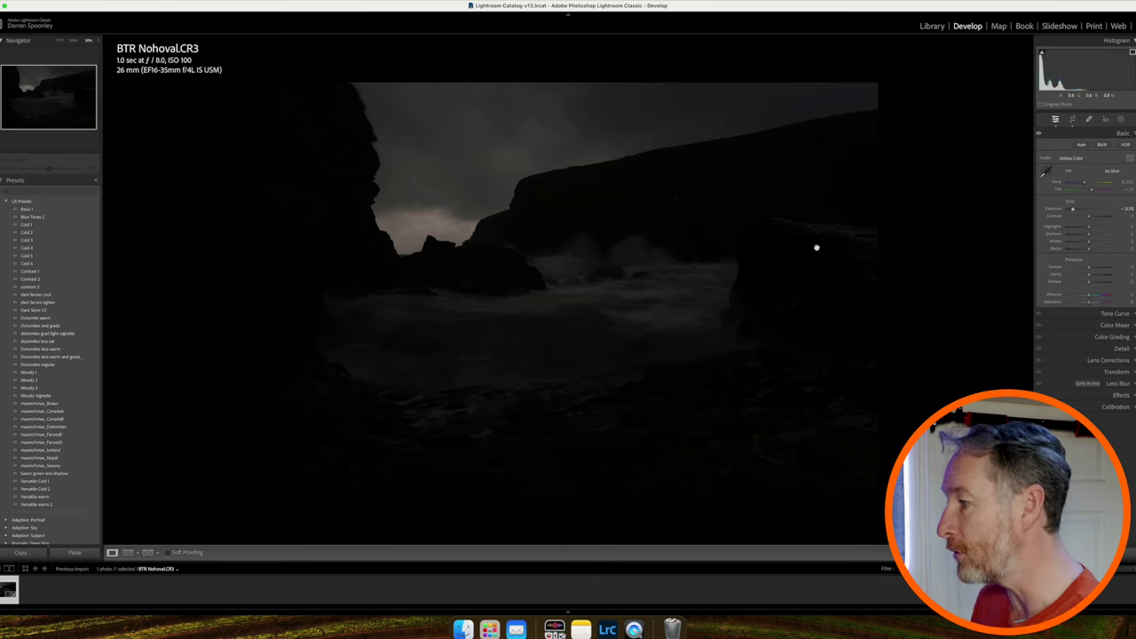
pyautogui.doubleClick(1074, 209)
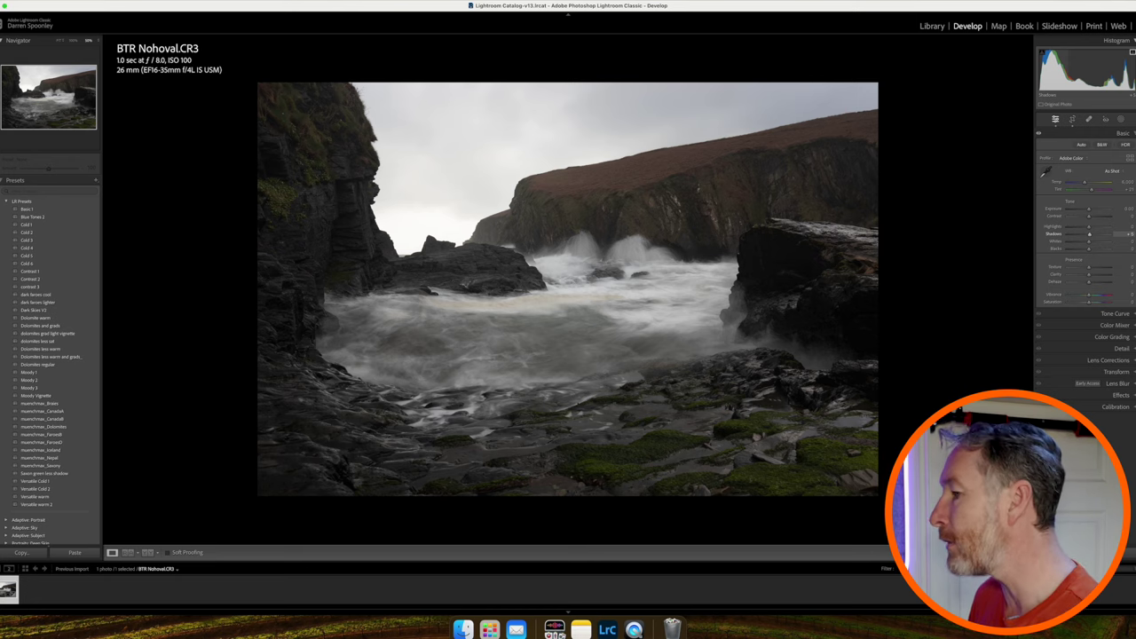
# Try raising the shadows to +60 through the histogram and the slider, and undo the shadow changes.
pyautogui.moveTo(1058, 69); pyautogui.dragTo(1065, 70)
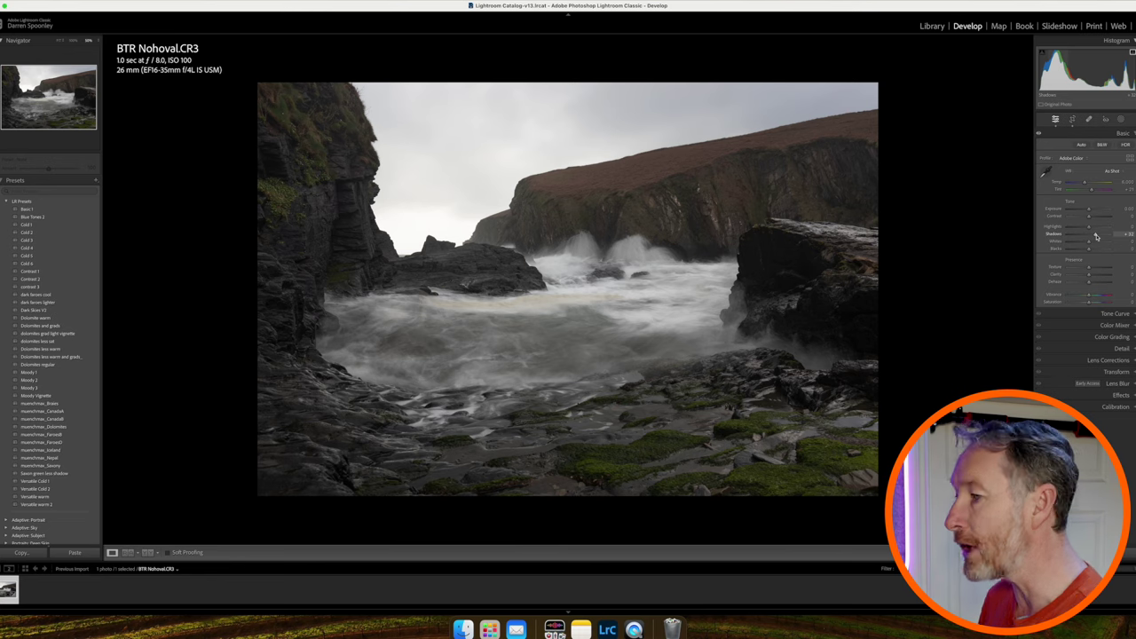
pyautogui.moveTo(1096, 236); pyautogui.dragTo(1096, 234)
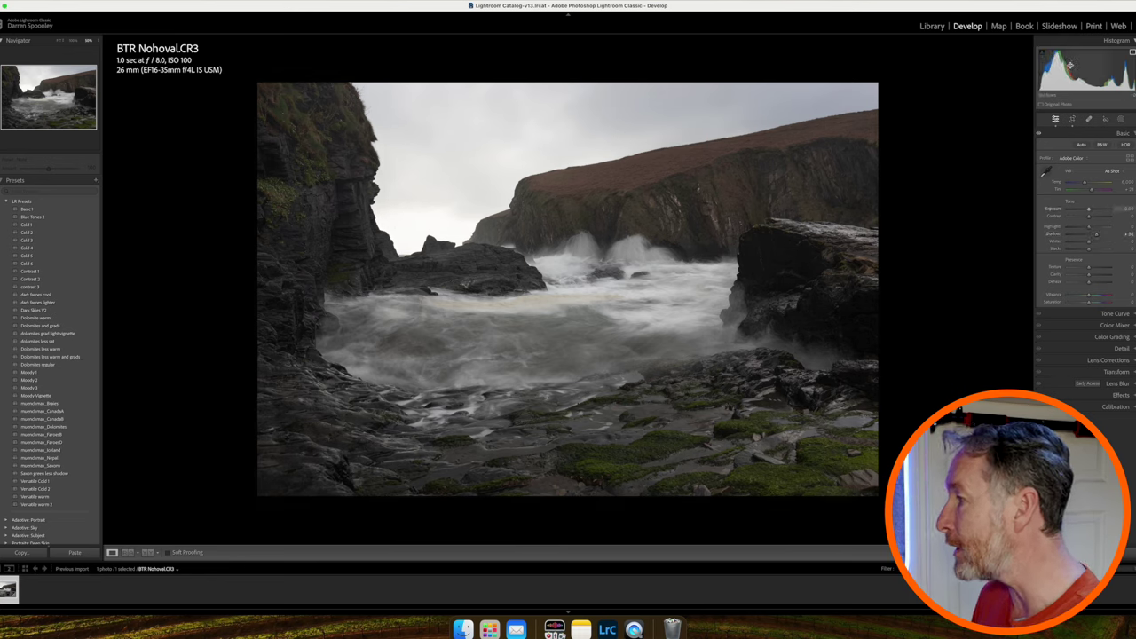
pyautogui.moveTo(1052, 71); pyautogui.dragTo(1056, 71)
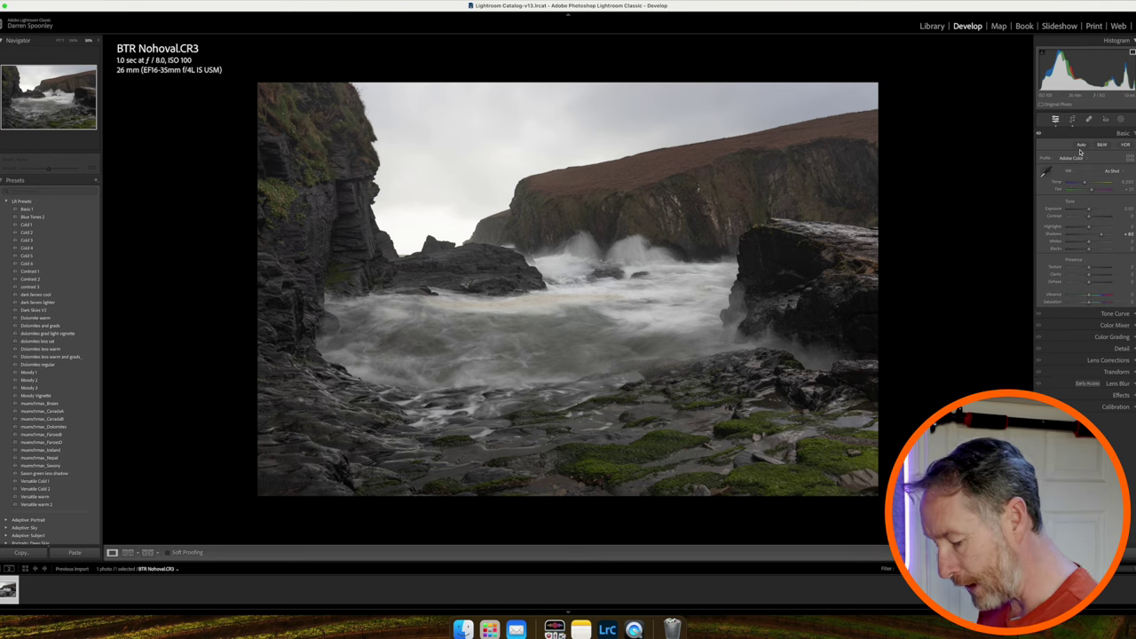
pyautogui.press('super+z')
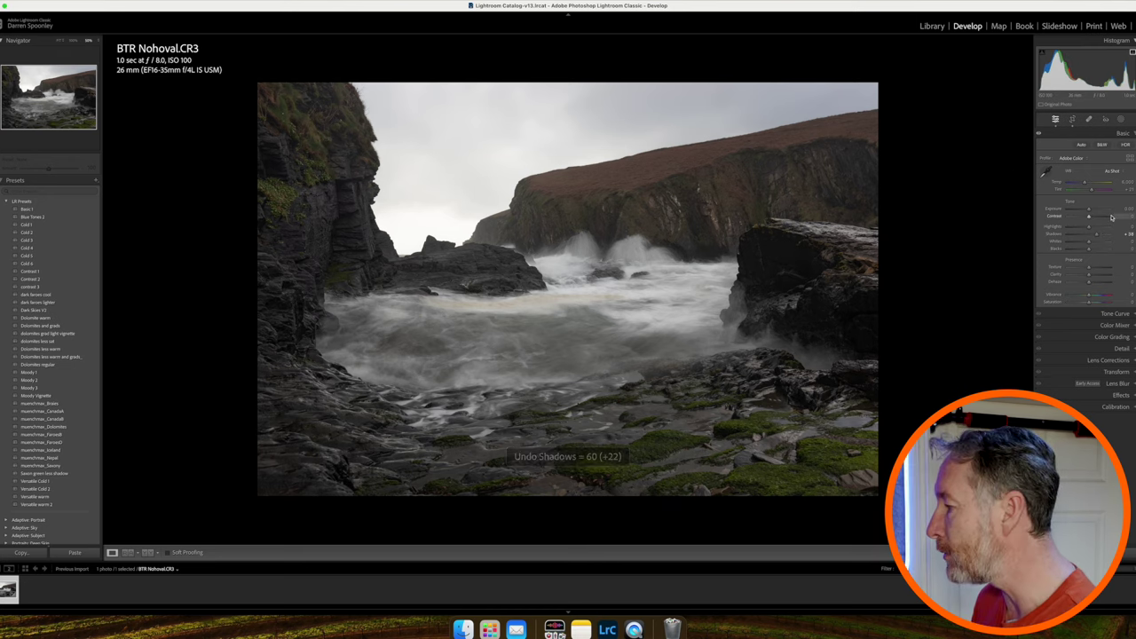
pyautogui.press('super+z')
pyautogui.press('super+z')
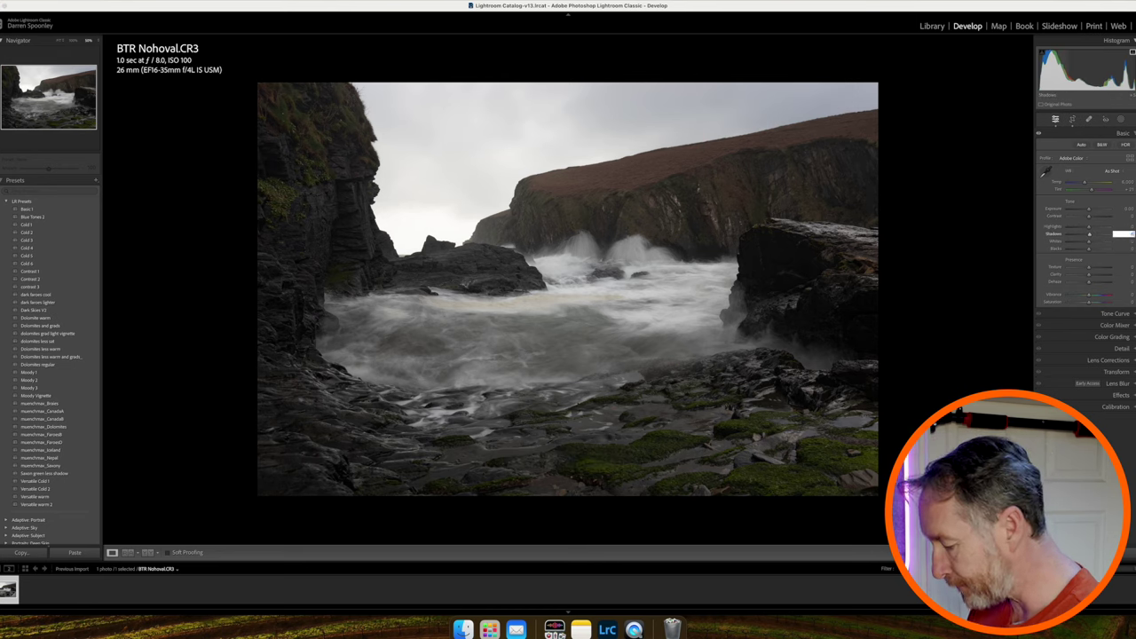
# Set the shadows to +60 and check the detail in the dark rock and foliage of the near cliff.
pyautogui.moveTo(1131, 236); pyautogui.dragTo(1132, 233)
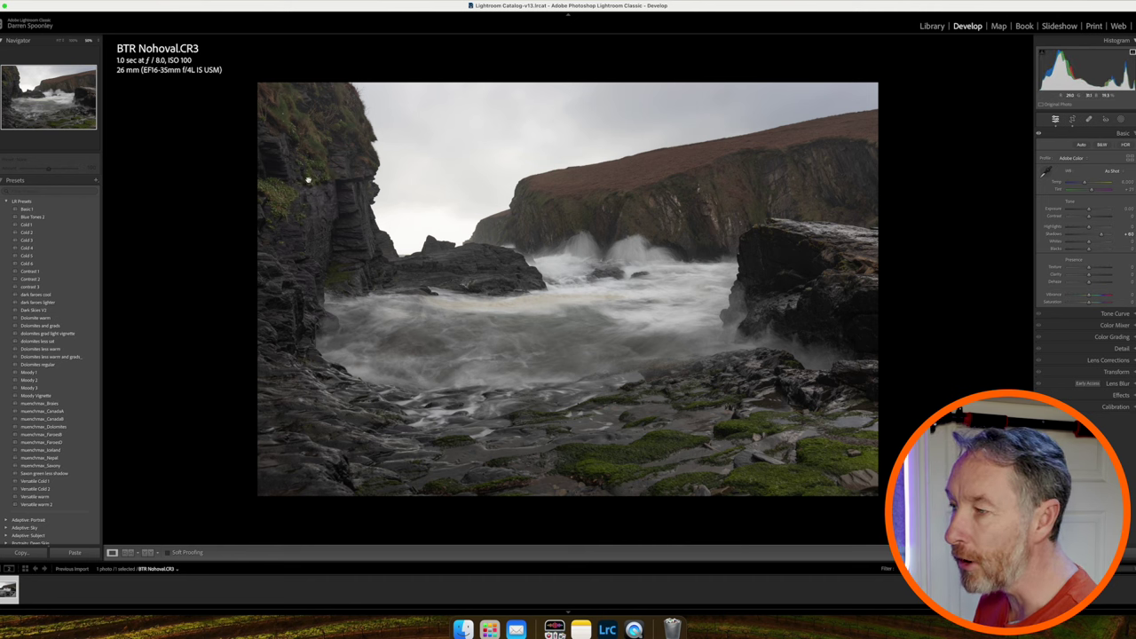
pyautogui.click(308, 180)
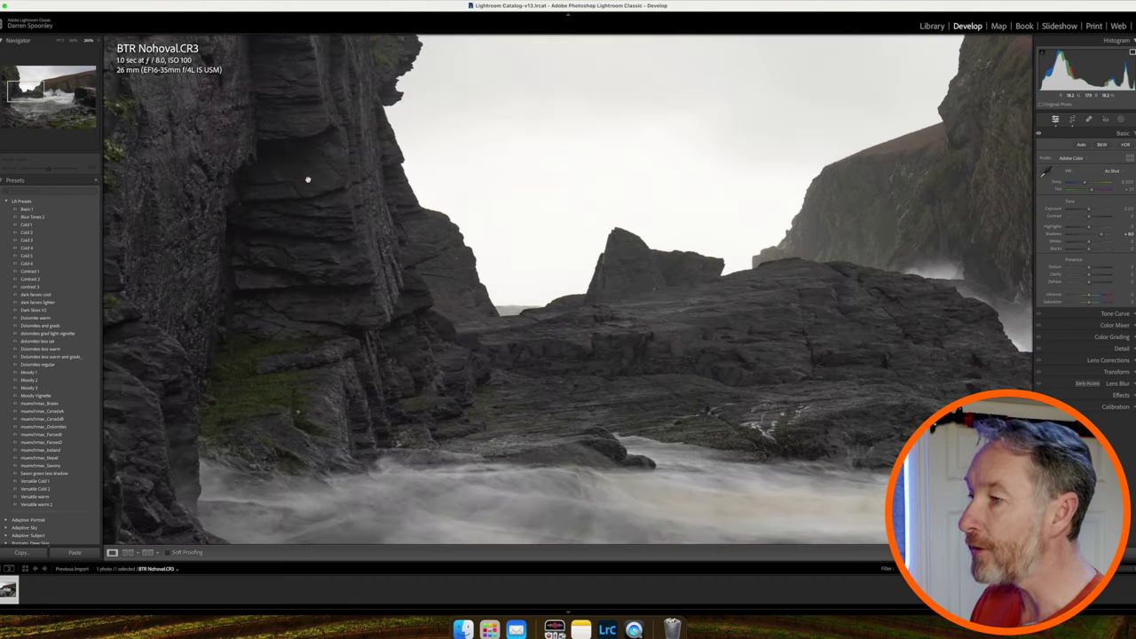
pyautogui.scroll(5, 308, 180)
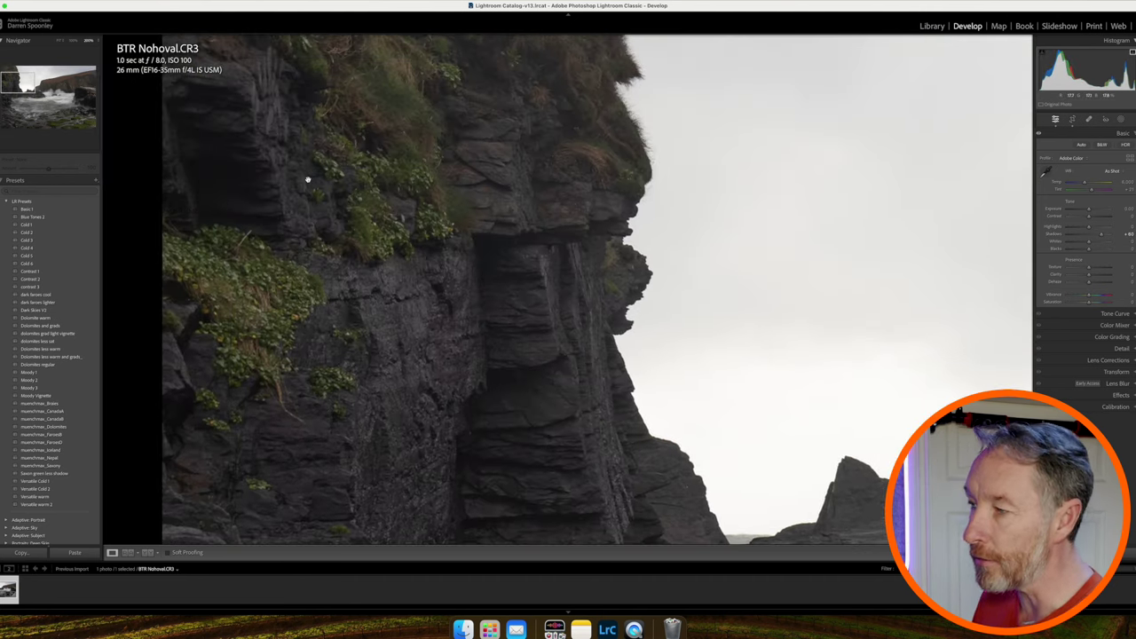
pyautogui.scroll(-5, 307, 179)
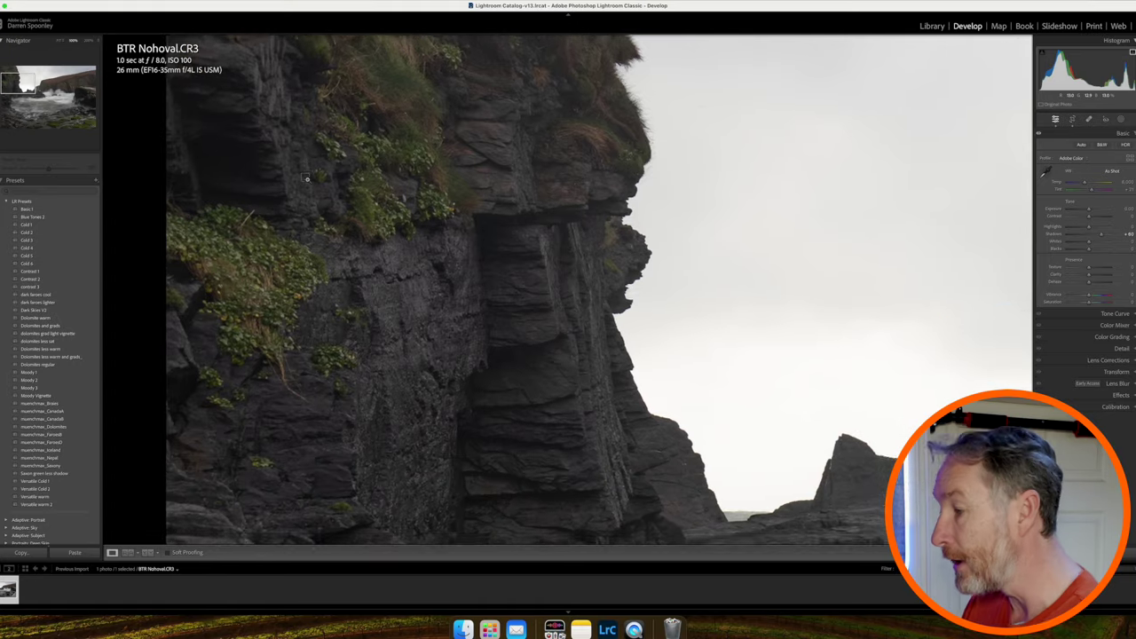
pyautogui.scroll(-4, 307, 179)
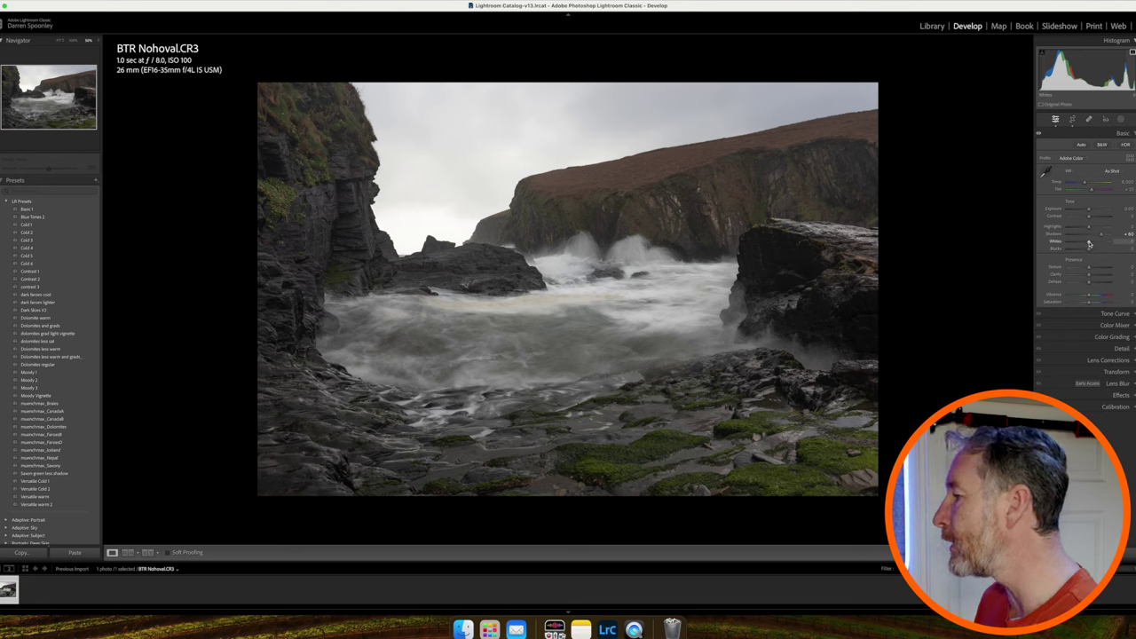
# Set the whites to +20 after testing a stronger boost and checking the highlight clipping.
pyautogui.moveTo(1089, 244); pyautogui.dragTo(1092, 243)
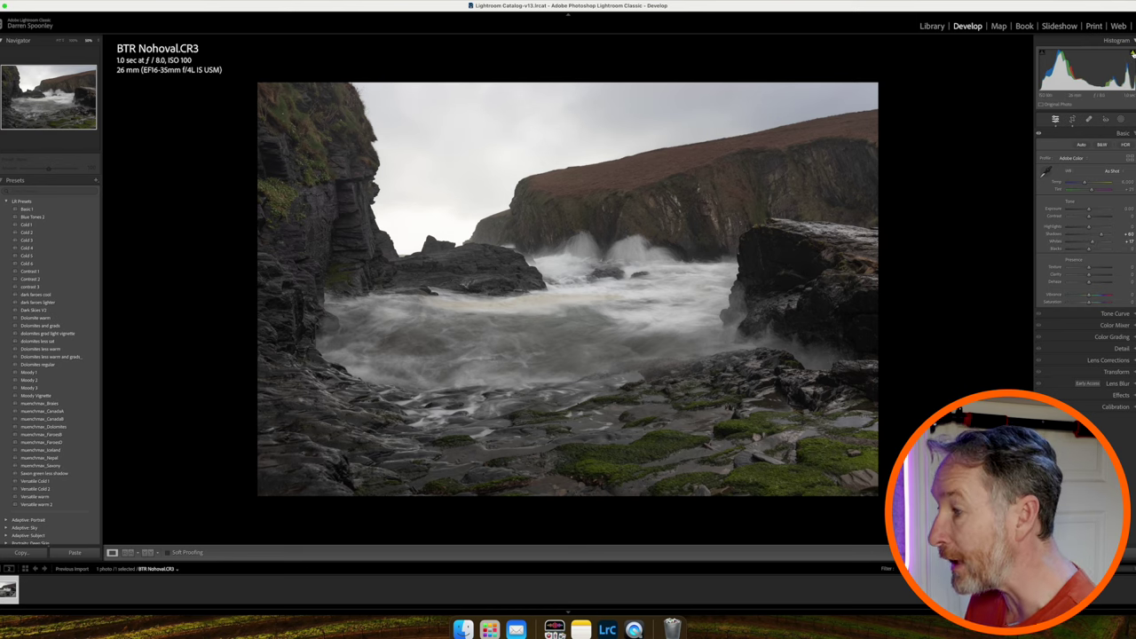
pyautogui.moveTo(1093, 243); pyautogui.dragTo(1107, 242)
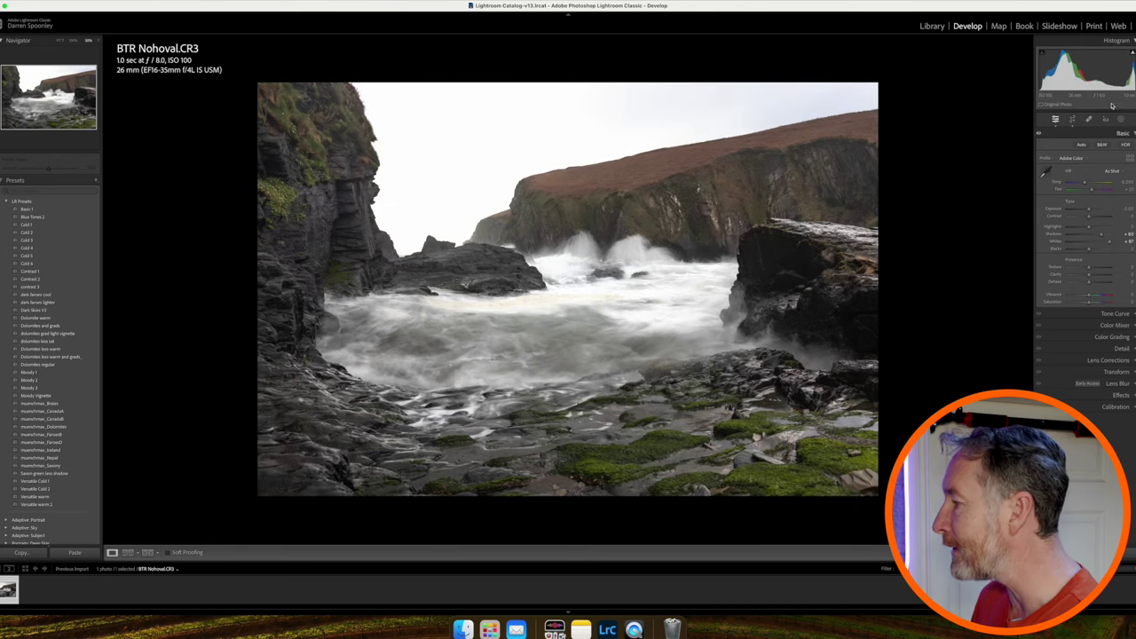
pyautogui.click(1132, 55)
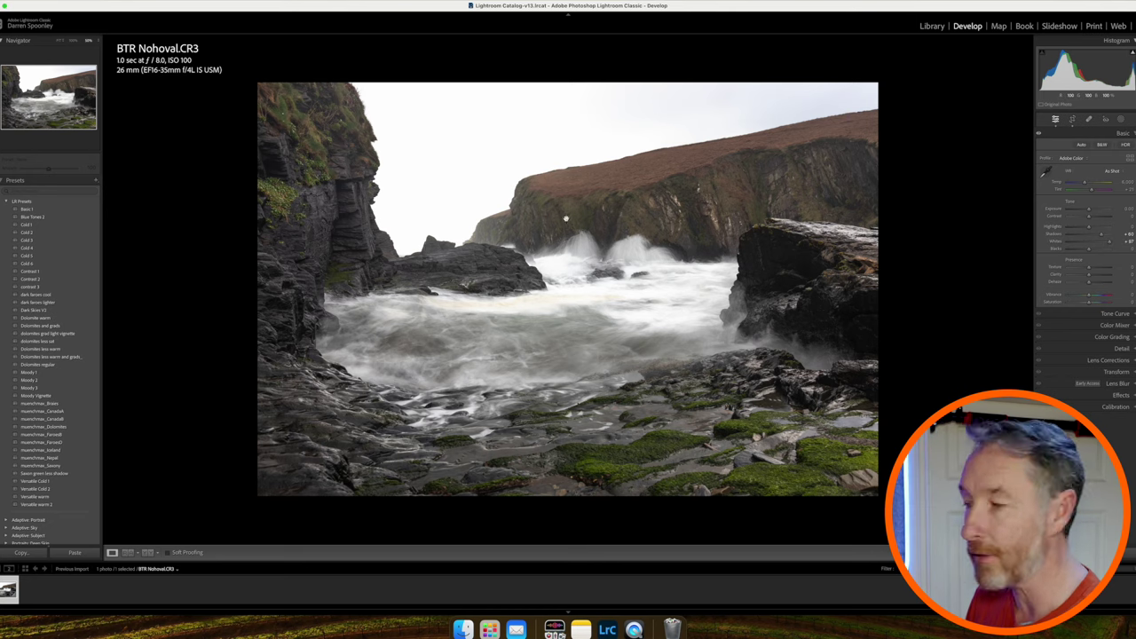
pyautogui.moveTo(1108, 243); pyautogui.dragTo(1093, 242)
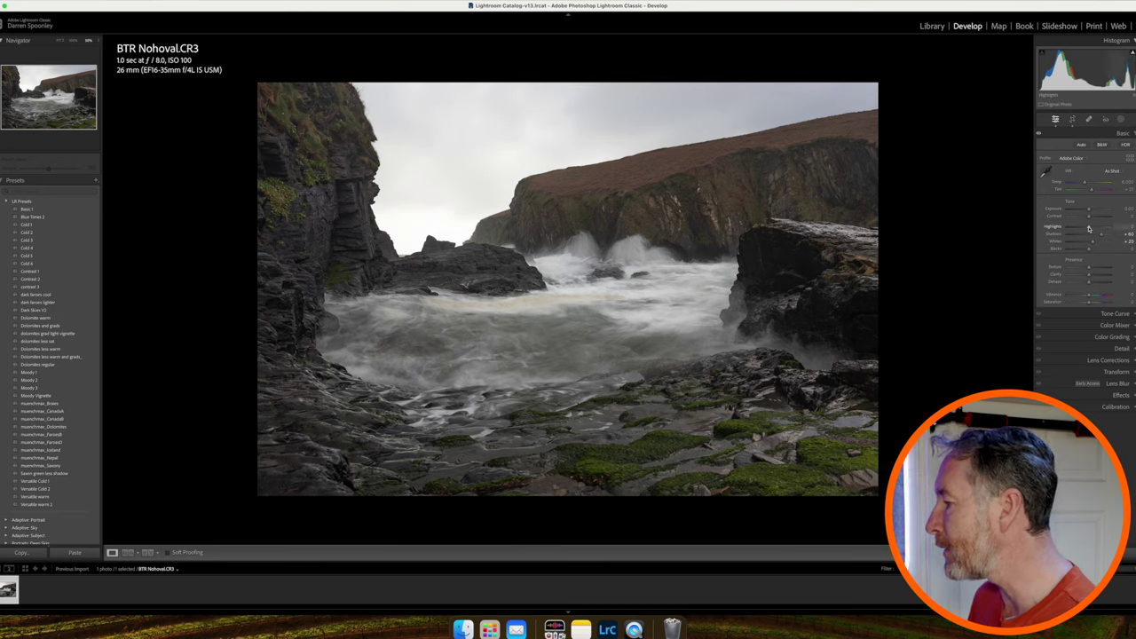
# Set the highlights to +12, and test darker and lighter blacks before returning them to 0.
pyautogui.moveTo(1088, 228); pyautogui.dragTo(1076, 250)
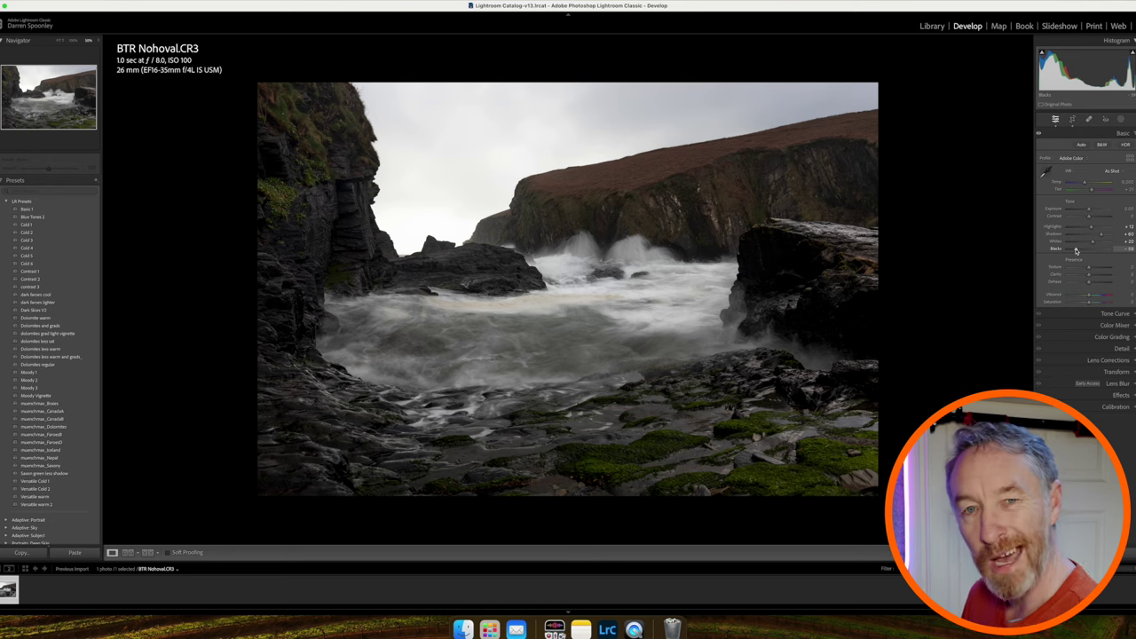
pyautogui.moveTo(1077, 251); pyautogui.dragTo(1105, 251)
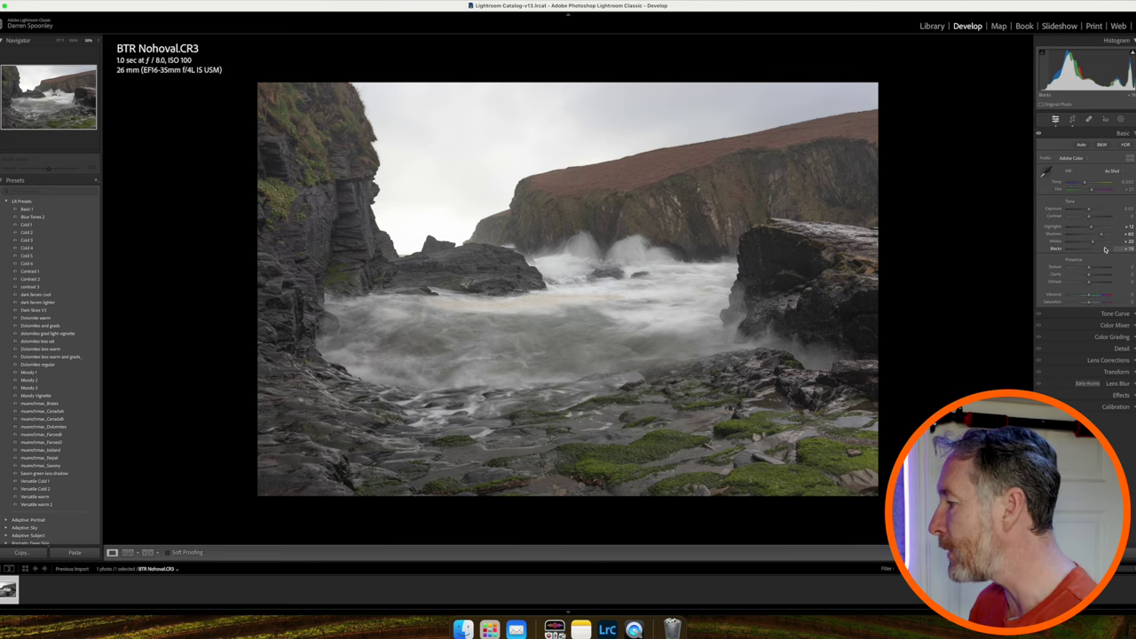
pyautogui.moveTo(1105, 251); pyautogui.dragTo(1088, 250)
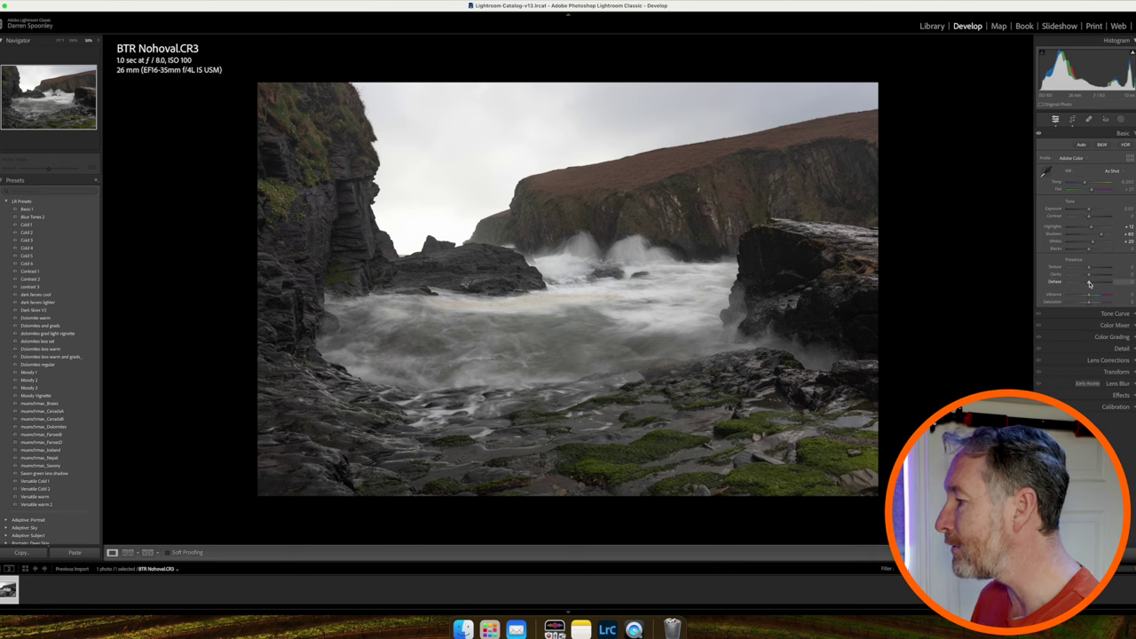
# Raise Dehaze to +100 and examine the sky and the water up close for dark specks and detail.
pyautogui.moveTo(1090, 282); pyautogui.dragTo(1112, 282)
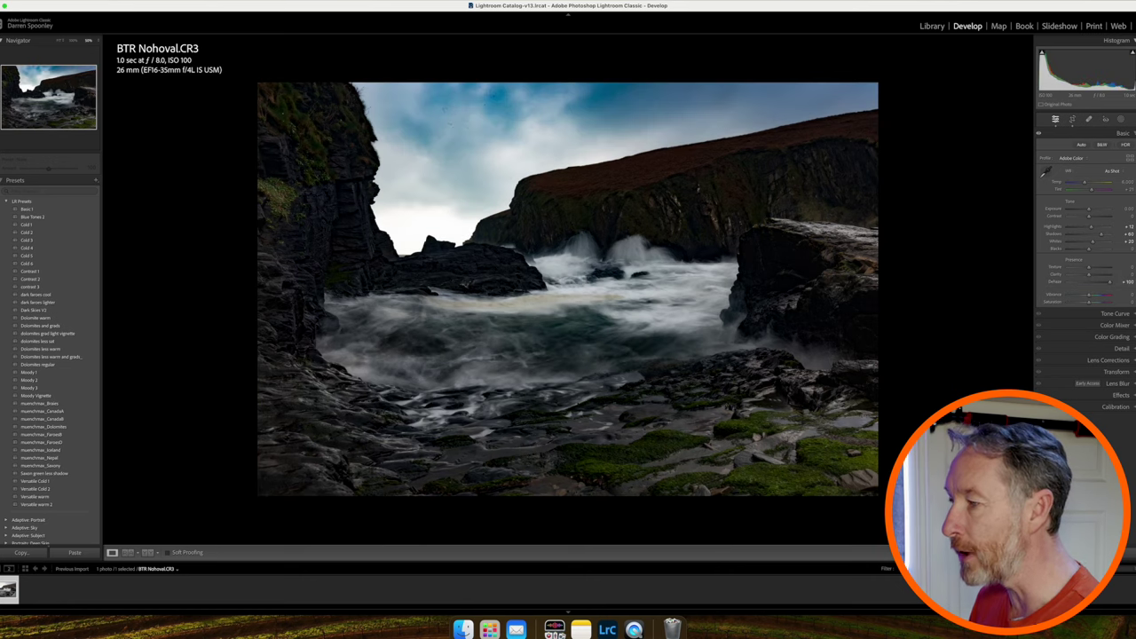
pyautogui.click(460, 134)
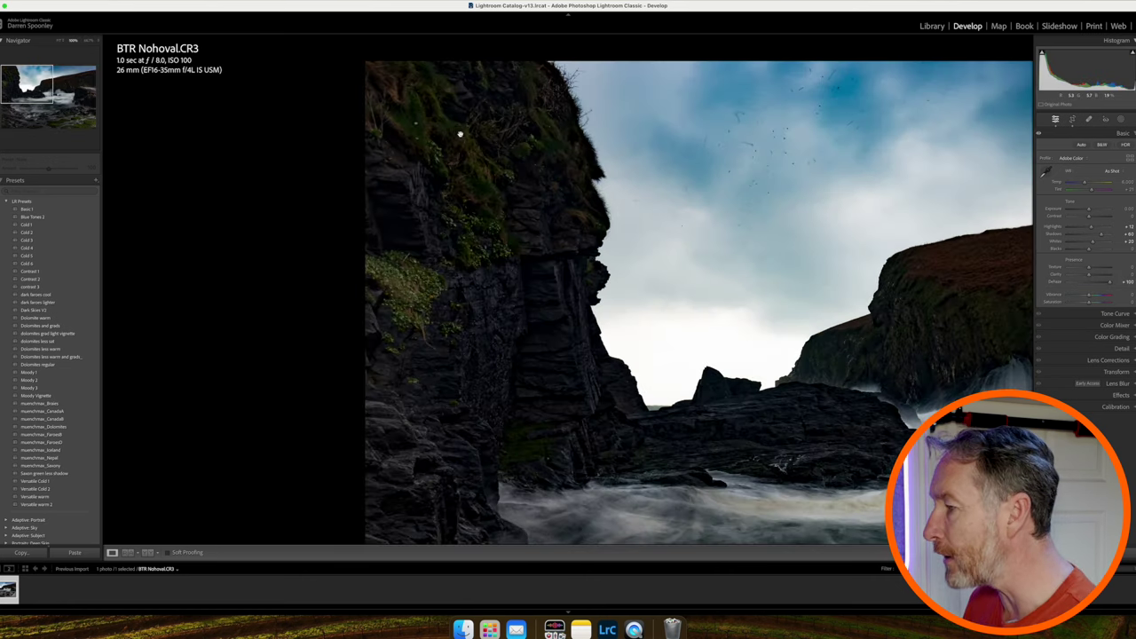
pyautogui.hscroll(5, 658, 174)
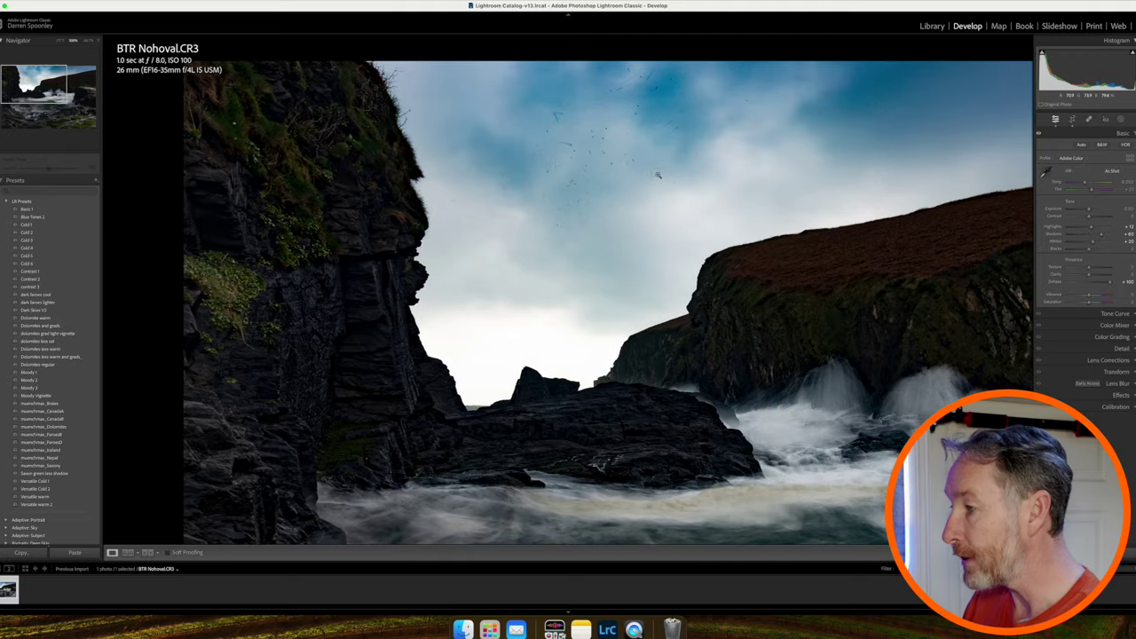
pyautogui.scroll(2, 657, 174)
pyautogui.scroll(5, 658, 174)
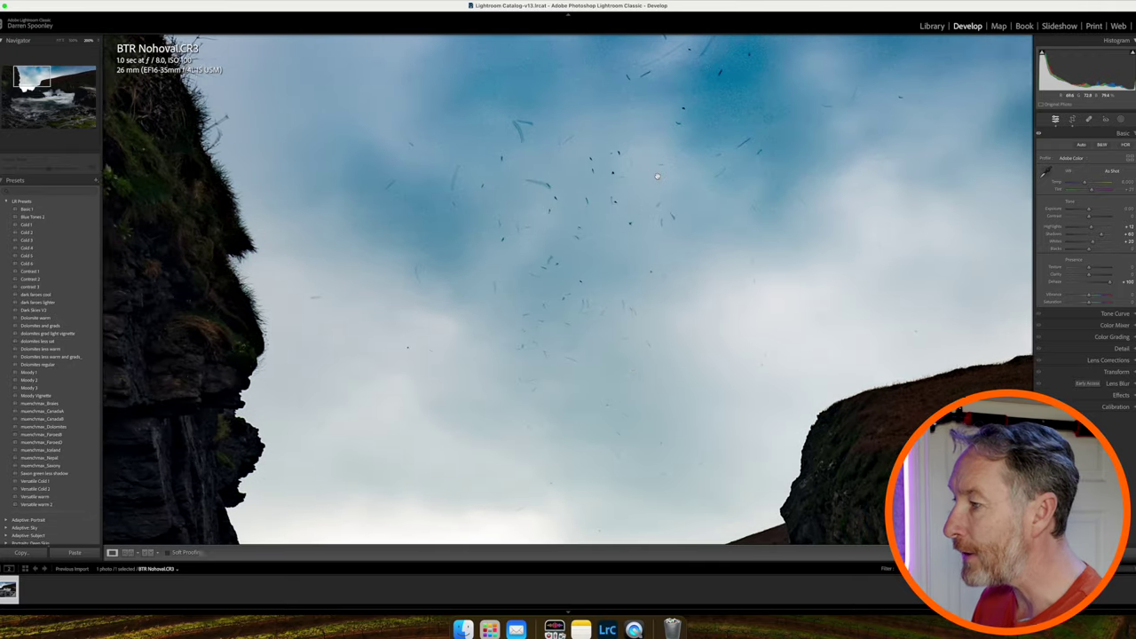
pyautogui.scroll(-5, 657, 176)
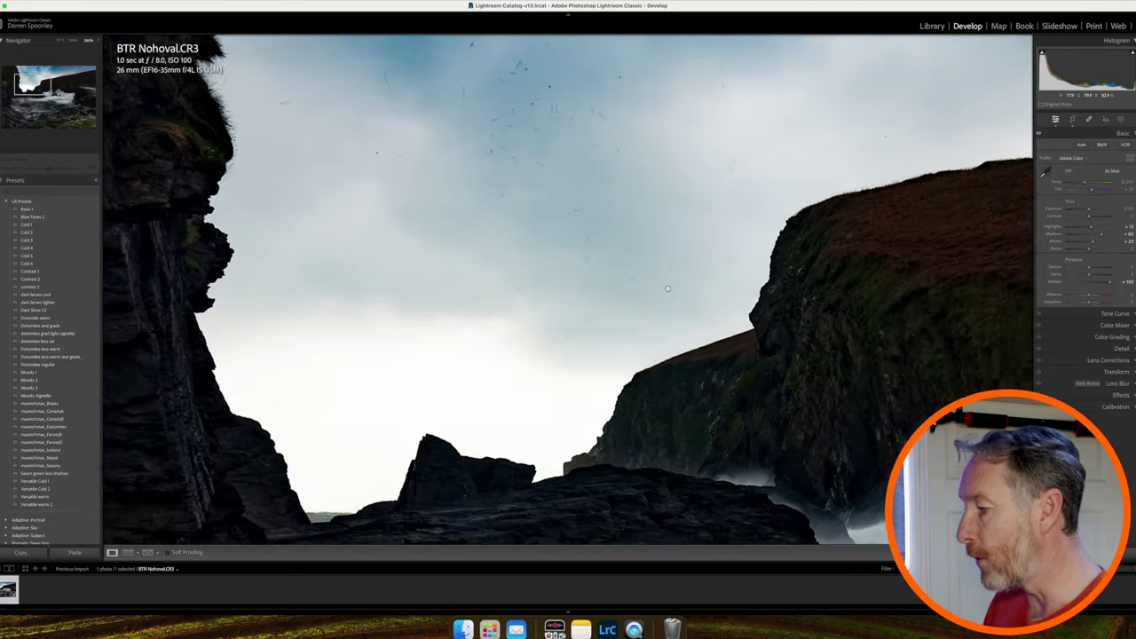
pyautogui.scroll(4, 826, 318)
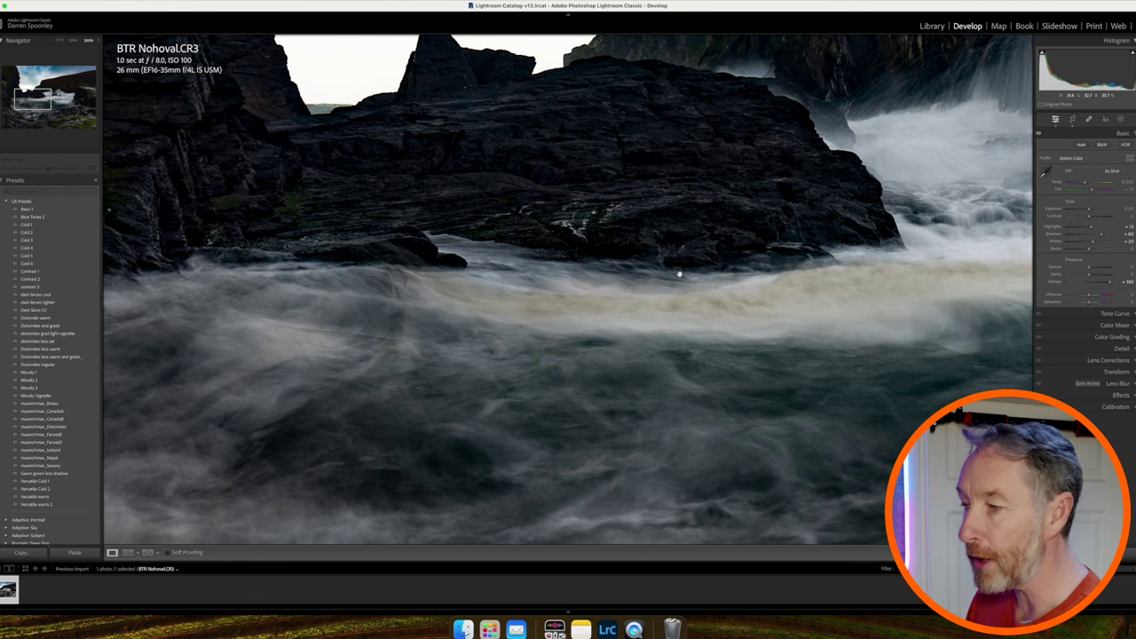
# Heal the dark dust spots and specks across the whole sky with the Heal tool.
pyautogui.scroll(10, 653, 264)
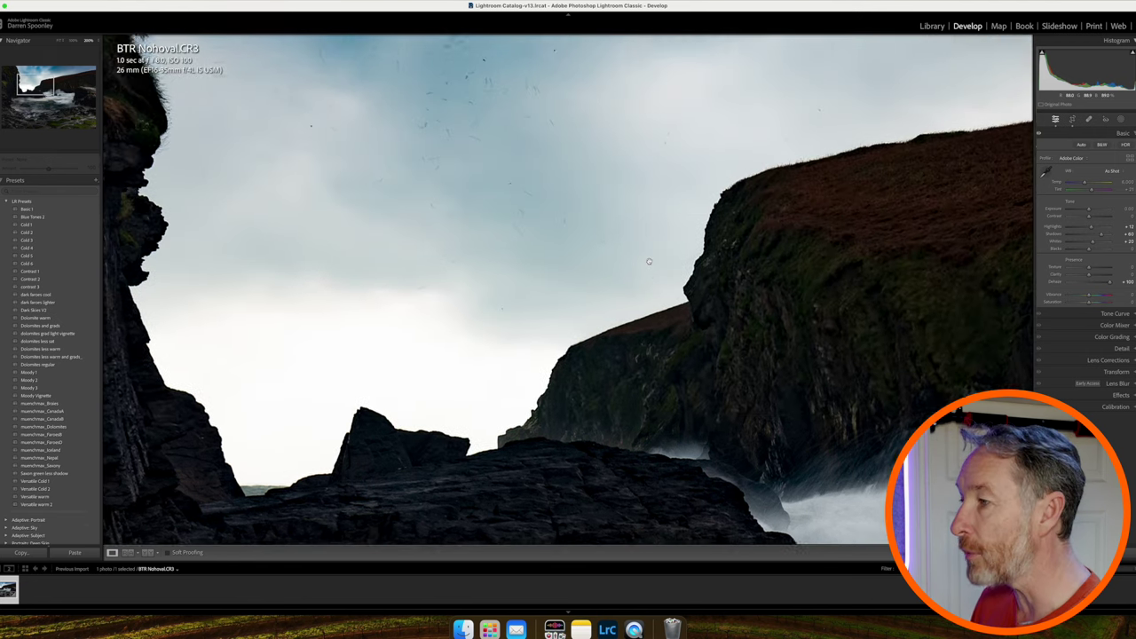
pyautogui.scroll(4, 650, 262)
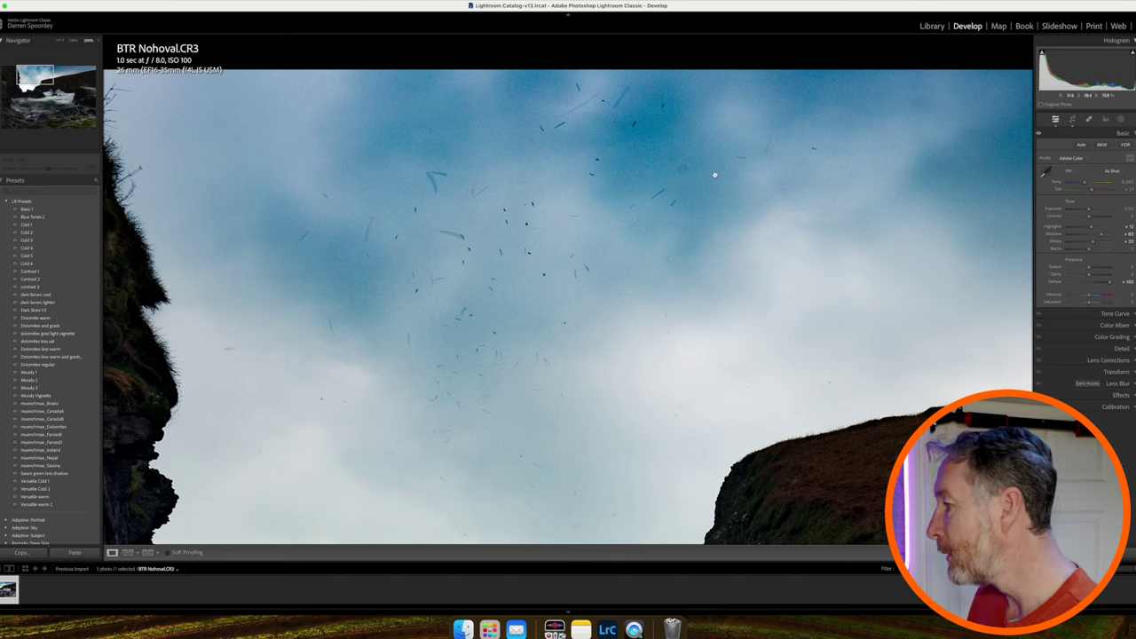
pyautogui.click(1089, 119)
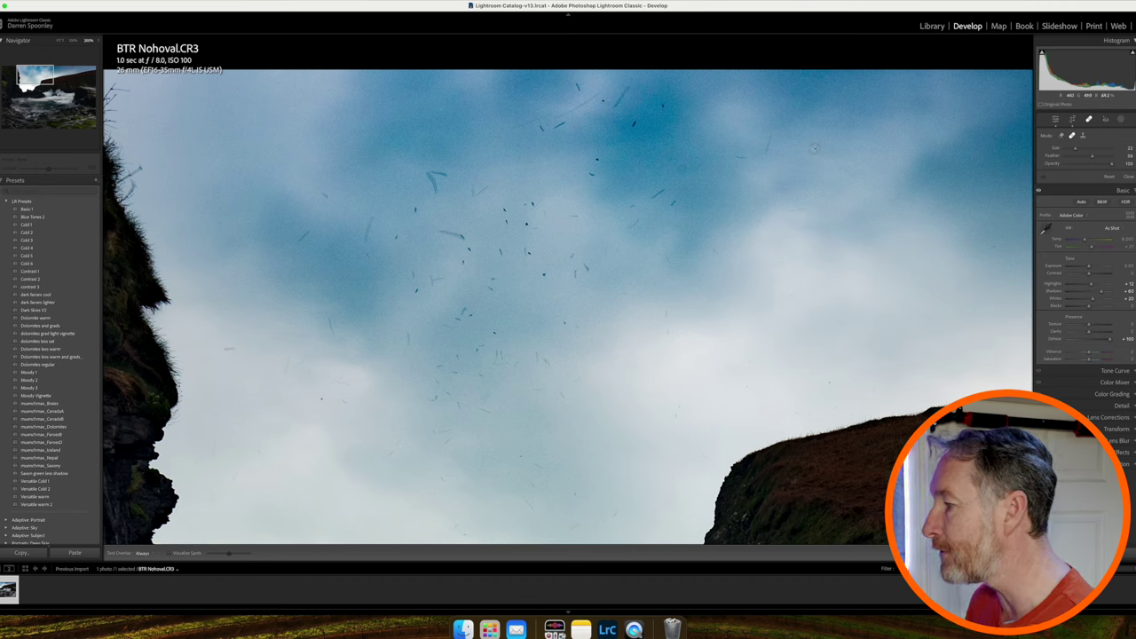
pyautogui.click(813, 148)
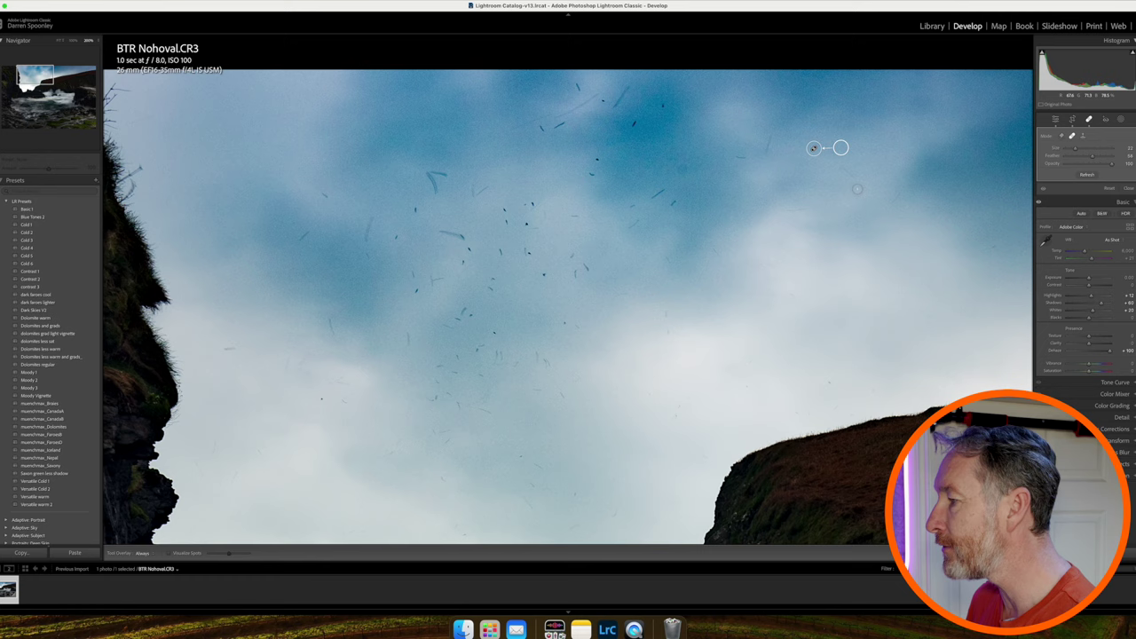
pyautogui.moveTo(841, 147)
pyautogui.mouseDown()
pyautogui.moveTo(767, 143)
pyautogui.moveTo(744, 157)
pyautogui.mouseUp()
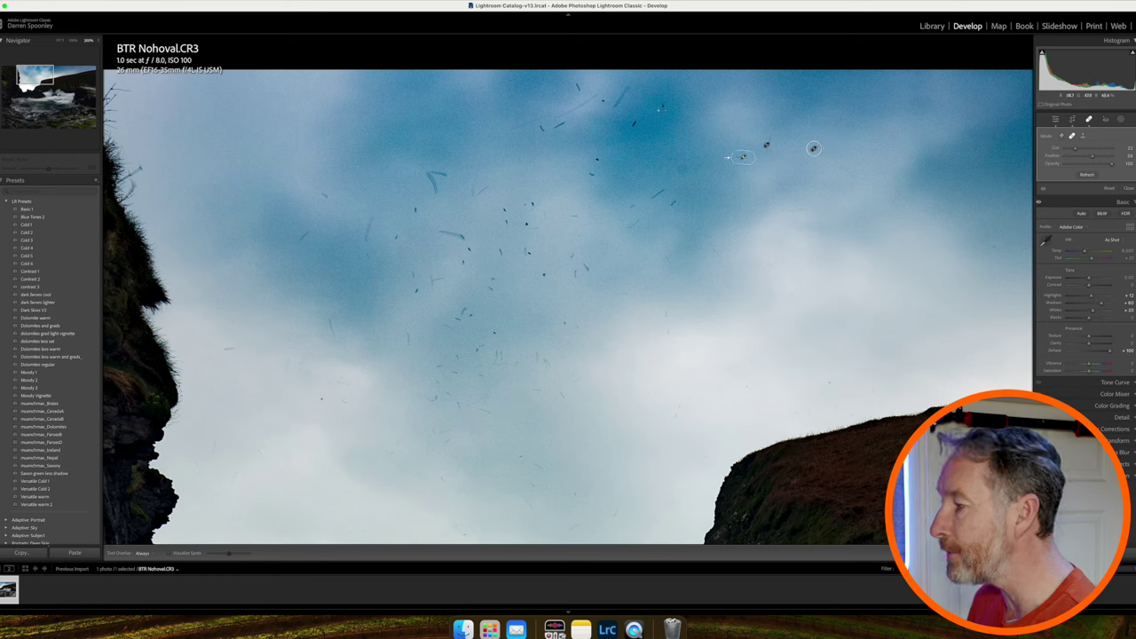
pyautogui.click(661, 104)
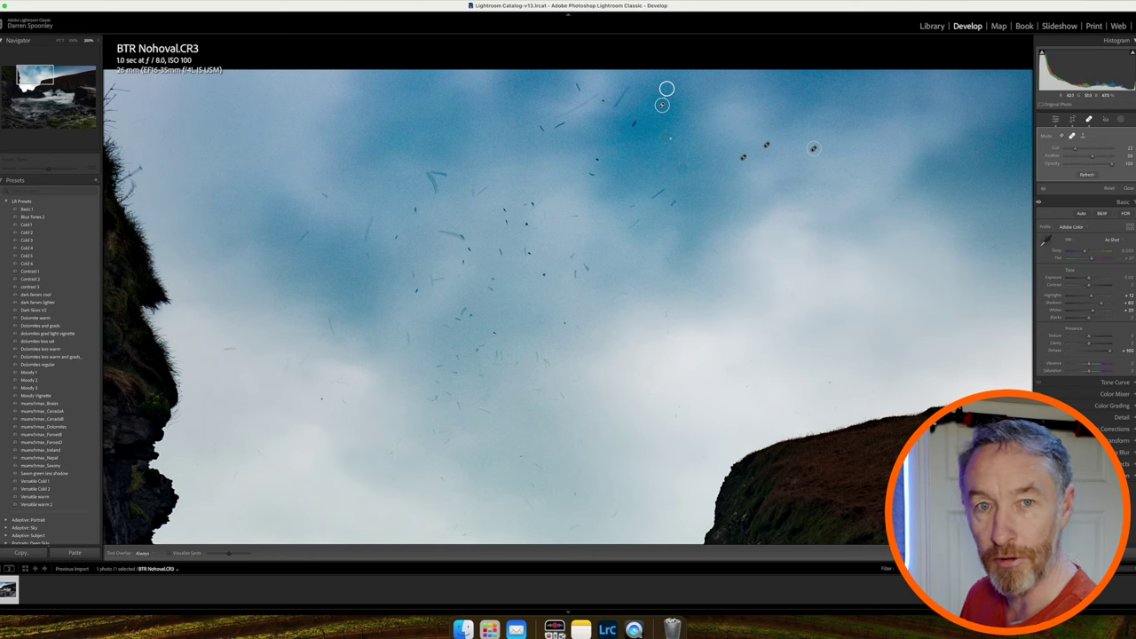
pyautogui.click(633, 123)
pyautogui.click(682, 172)
pyautogui.click(602, 100)
pyautogui.click(574, 107)
pyautogui.click(541, 129)
pyautogui.click(596, 158)
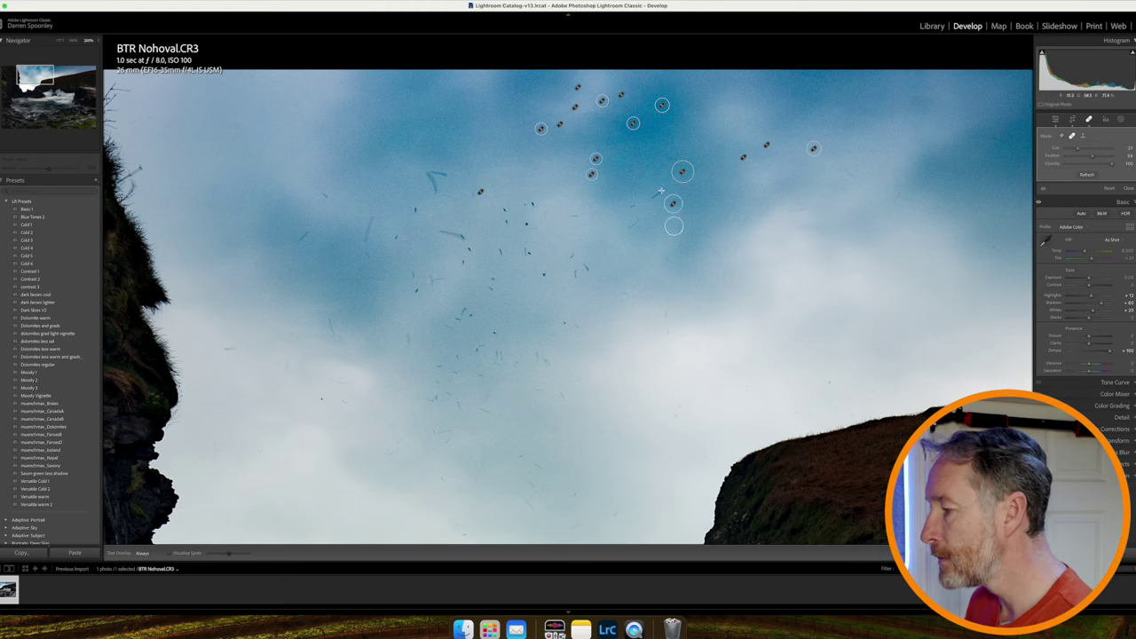
pyautogui.click(673, 205)
pyautogui.click(585, 266)
pyautogui.click(415, 210)
pyautogui.click(474, 194)
pyautogui.click(323, 196)
pyautogui.click(396, 238)
pyautogui.click(342, 383)
pyautogui.click(366, 257)
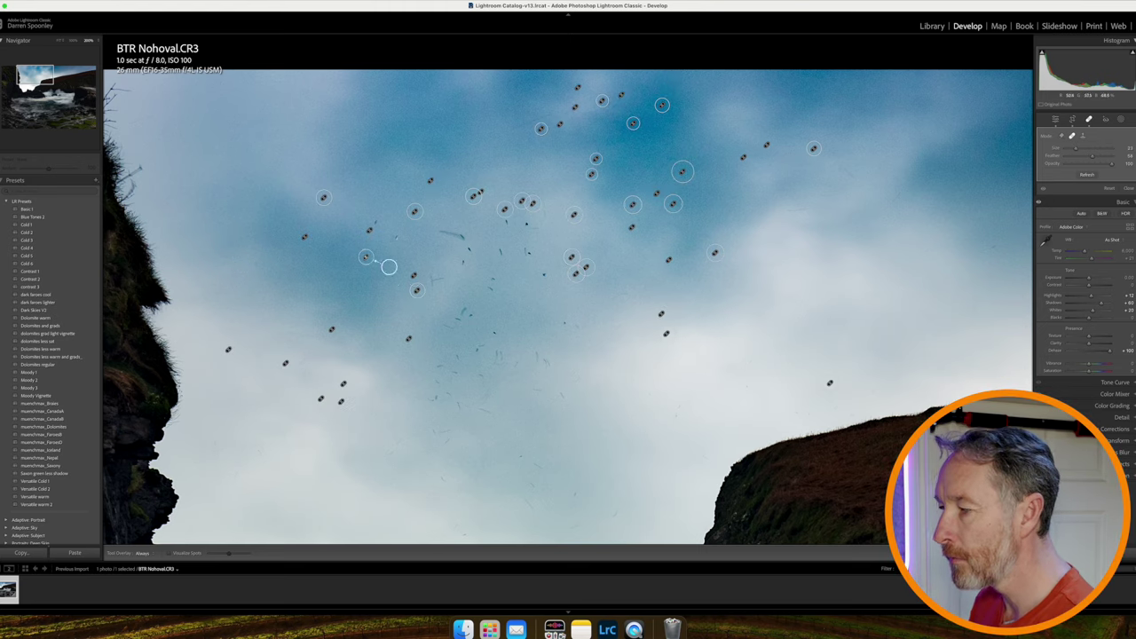
pyautogui.click(468, 248)
pyautogui.click(502, 272)
pyautogui.click(531, 226)
pyautogui.click(562, 324)
pyautogui.click(463, 311)
pyautogui.click(389, 454)
pyautogui.click(447, 442)
pyautogui.click(455, 371)
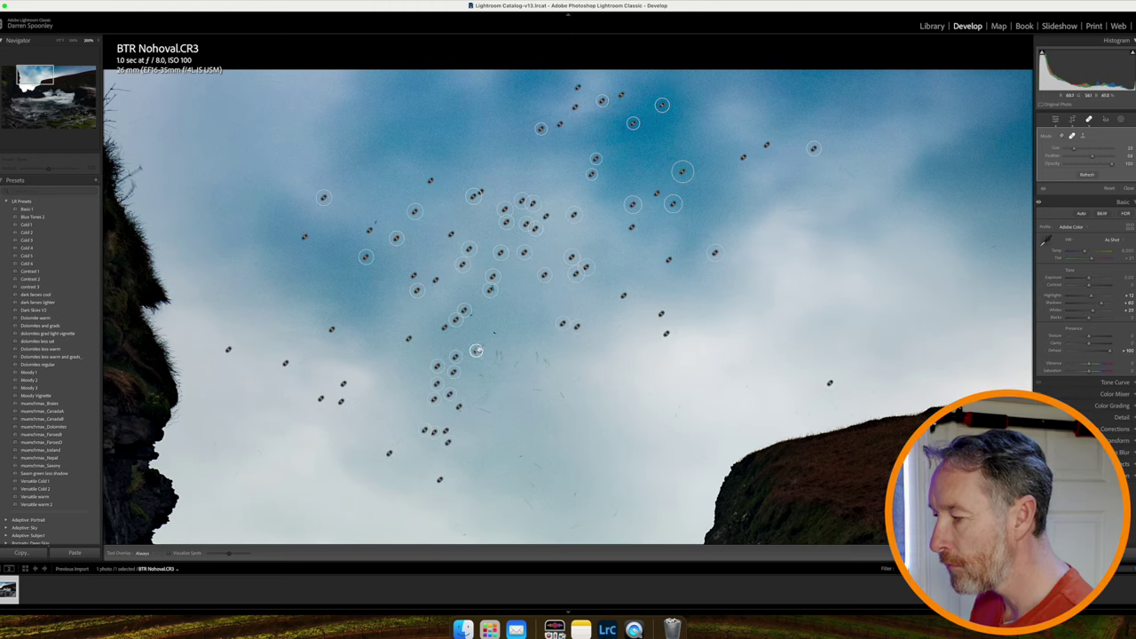
pyautogui.click(483, 344)
pyautogui.click(494, 357)
pyautogui.click(529, 503)
pyautogui.click(545, 365)
pyautogui.click(521, 457)
pyautogui.click(515, 364)
pyautogui.click(461, 532)
pyautogui.click(677, 406)
pyautogui.click(473, 528)
pyautogui.press('q')
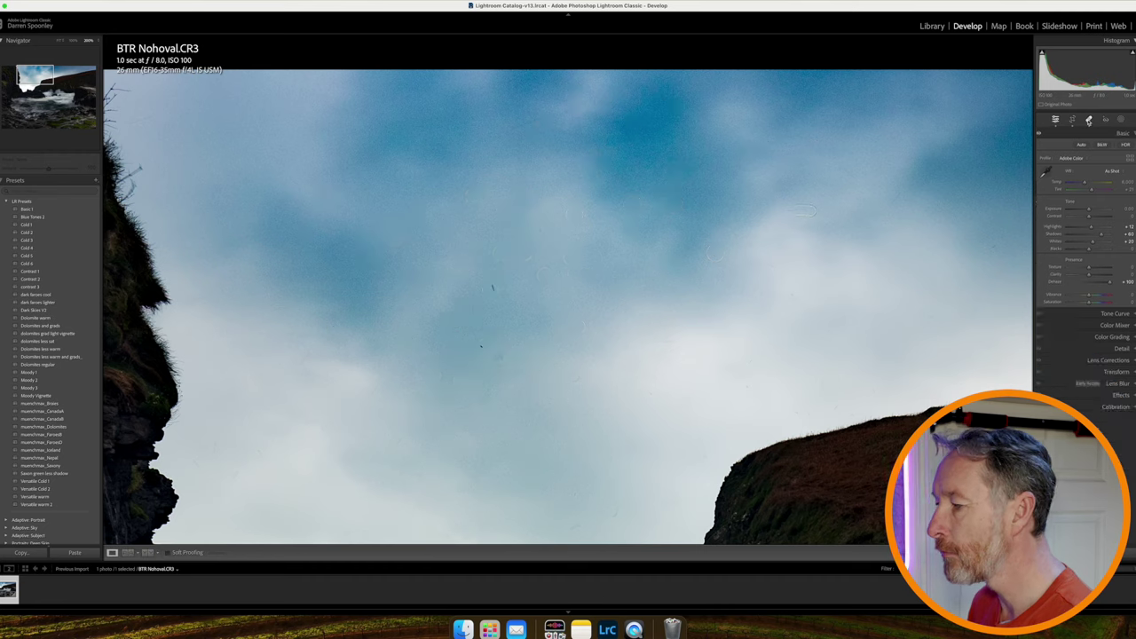
pyautogui.press('q')
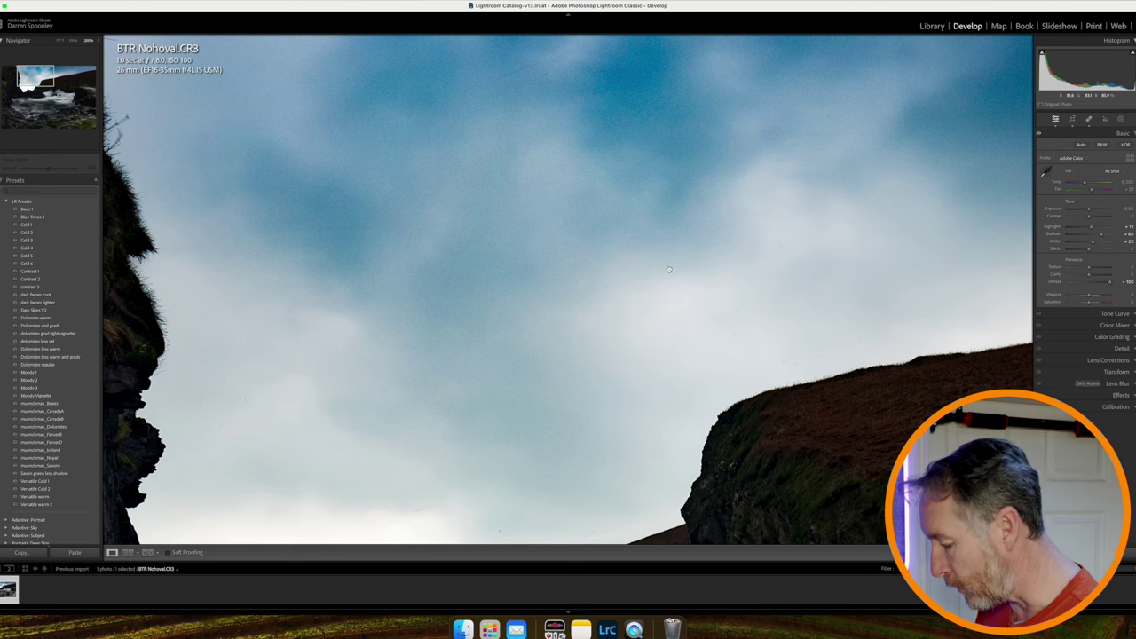
# Reduce Dehaze to +33 while checking the effect on the whole photo.
pyautogui.click(703, 263)
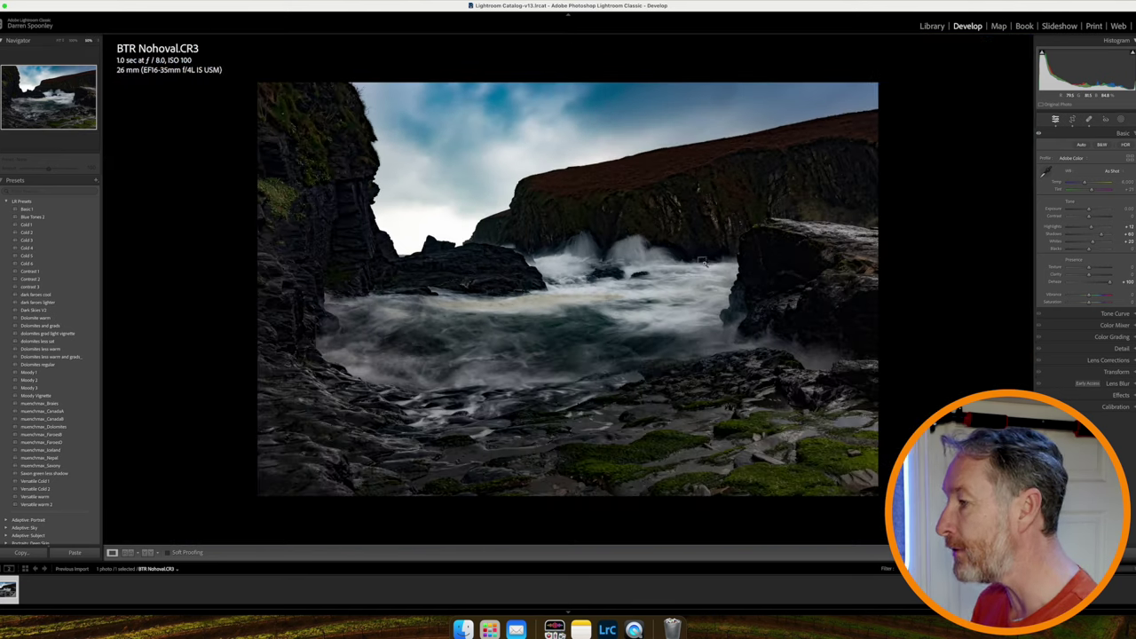
pyautogui.click(1093, 284)
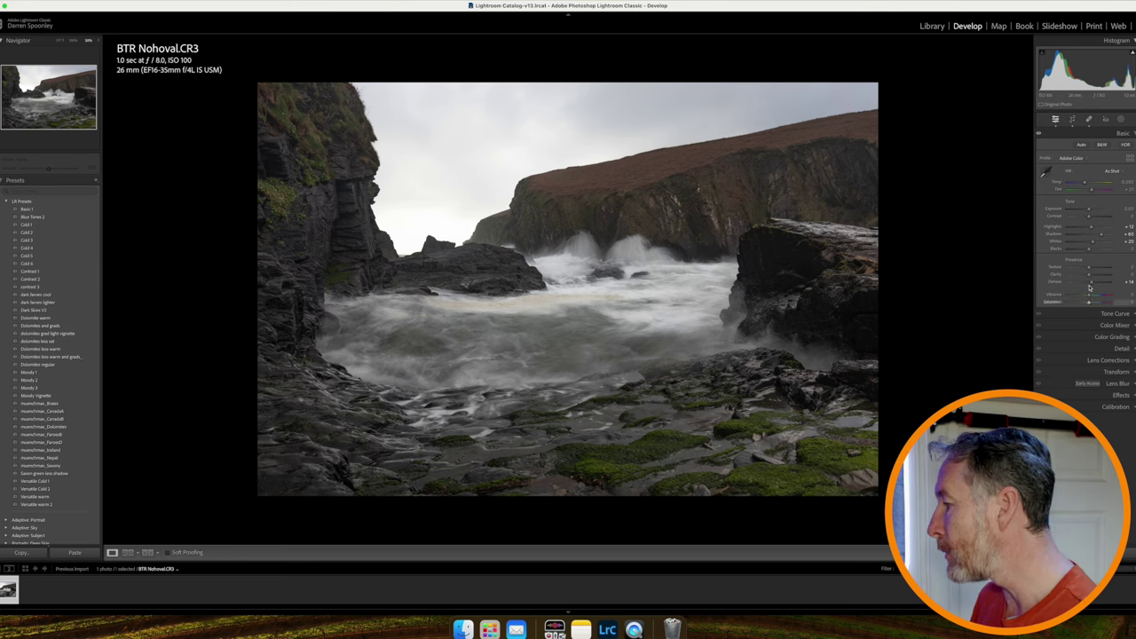
pyautogui.moveTo(1092, 284); pyautogui.dragTo(1094, 284)
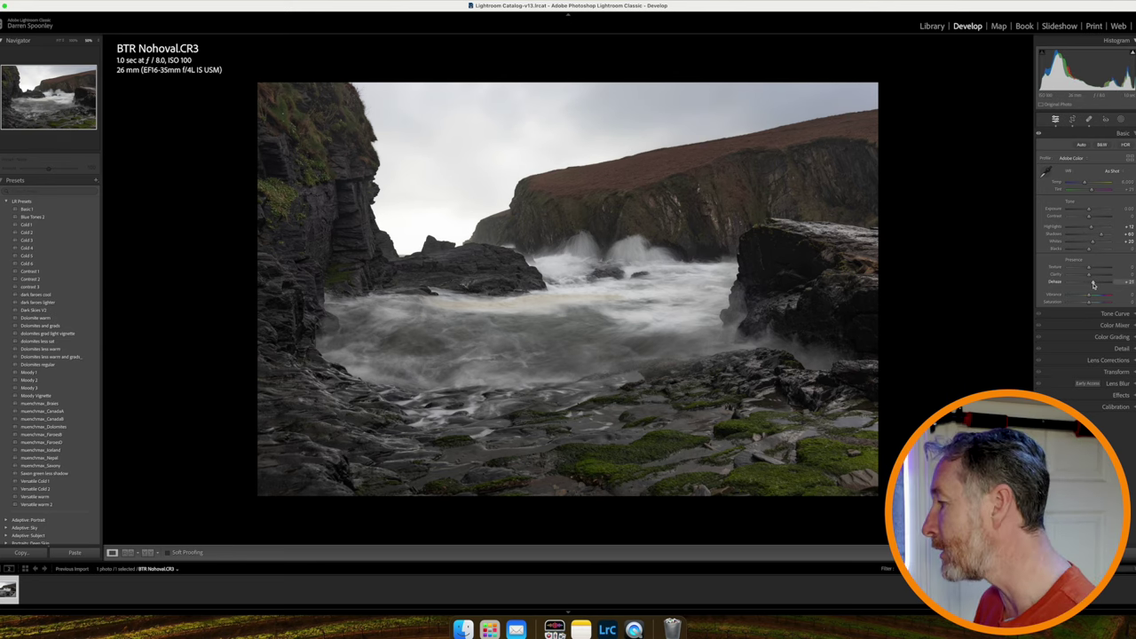
pyautogui.moveTo(1093, 284); pyautogui.dragTo(1097, 284)
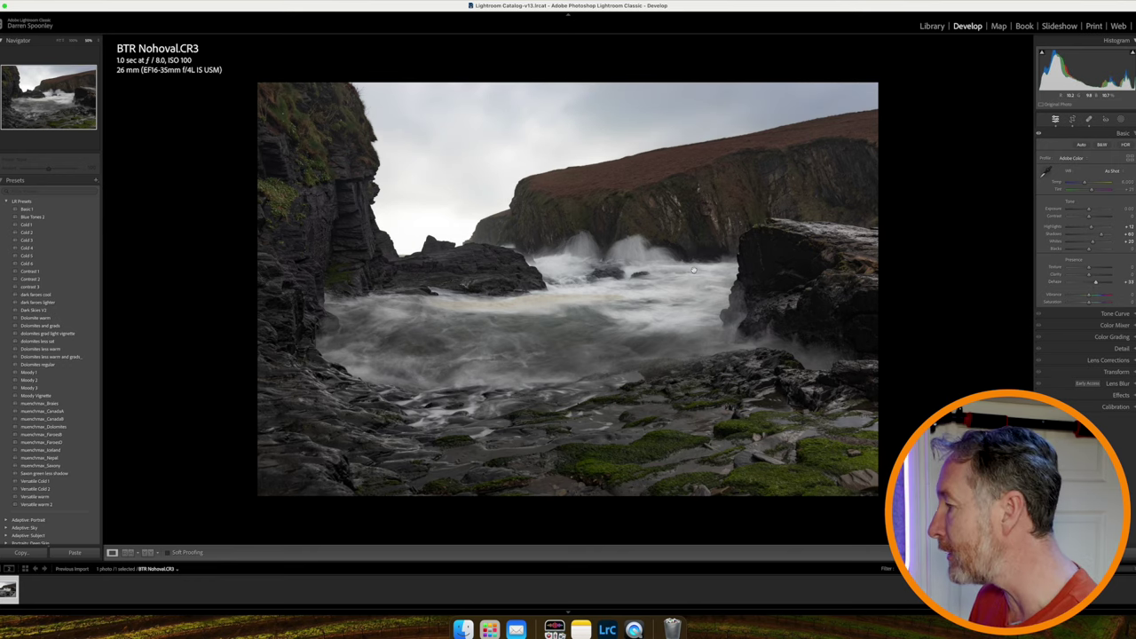
# Set the crop aspect ratio to 16 x 9 and enlarge the crop frame to the widest area the straightened photo allows.
pyautogui.click(1073, 120)
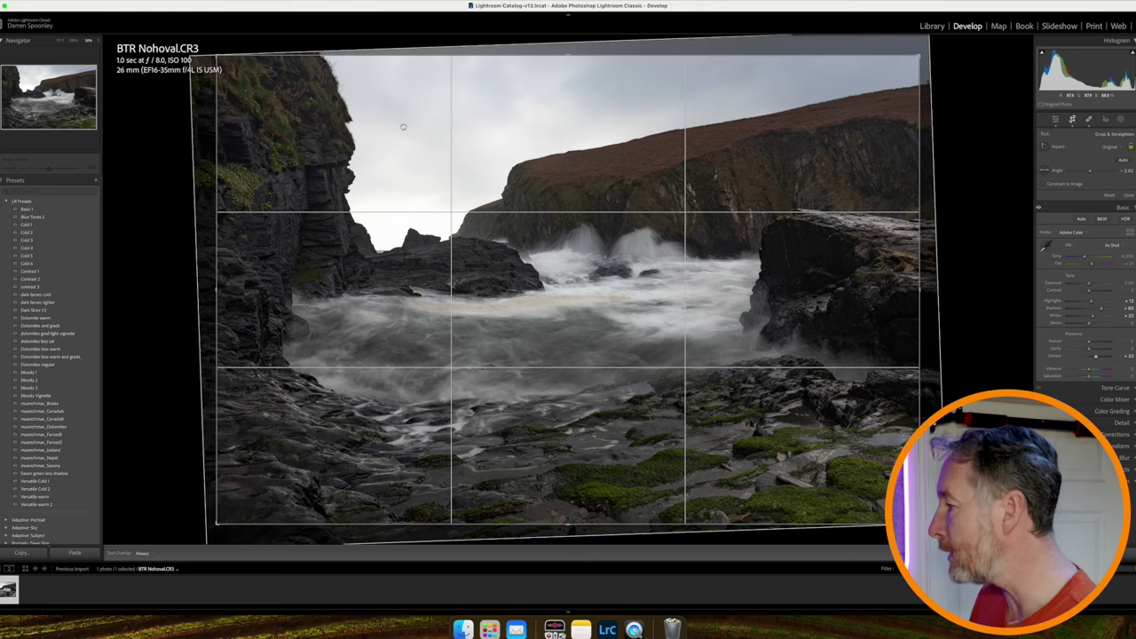
pyautogui.click(1110, 150)
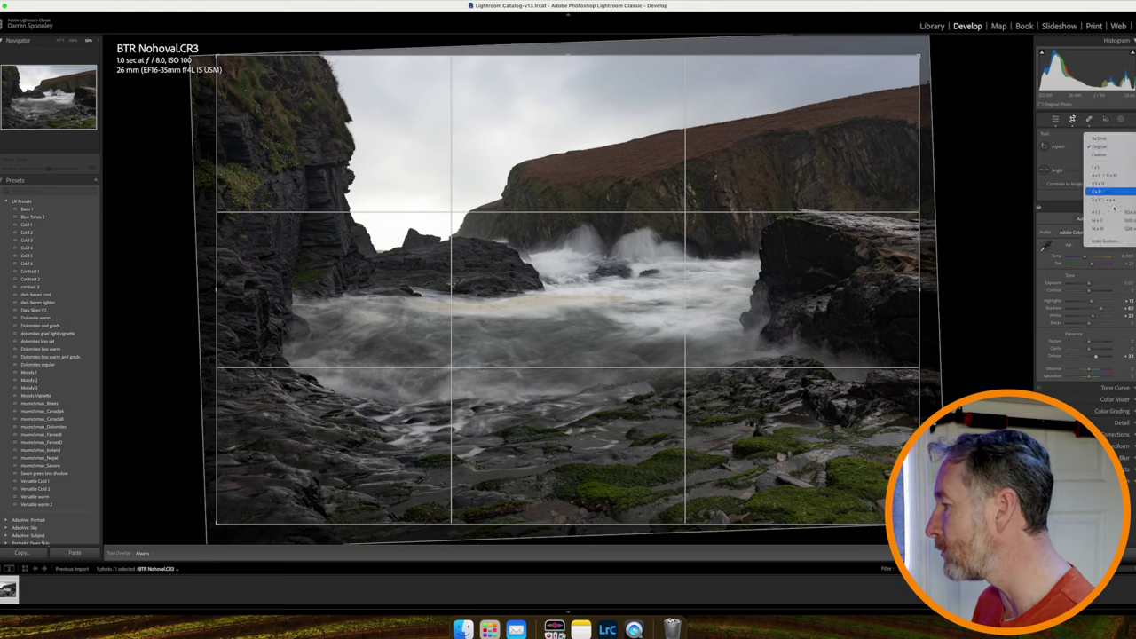
pyautogui.click(1095, 222)
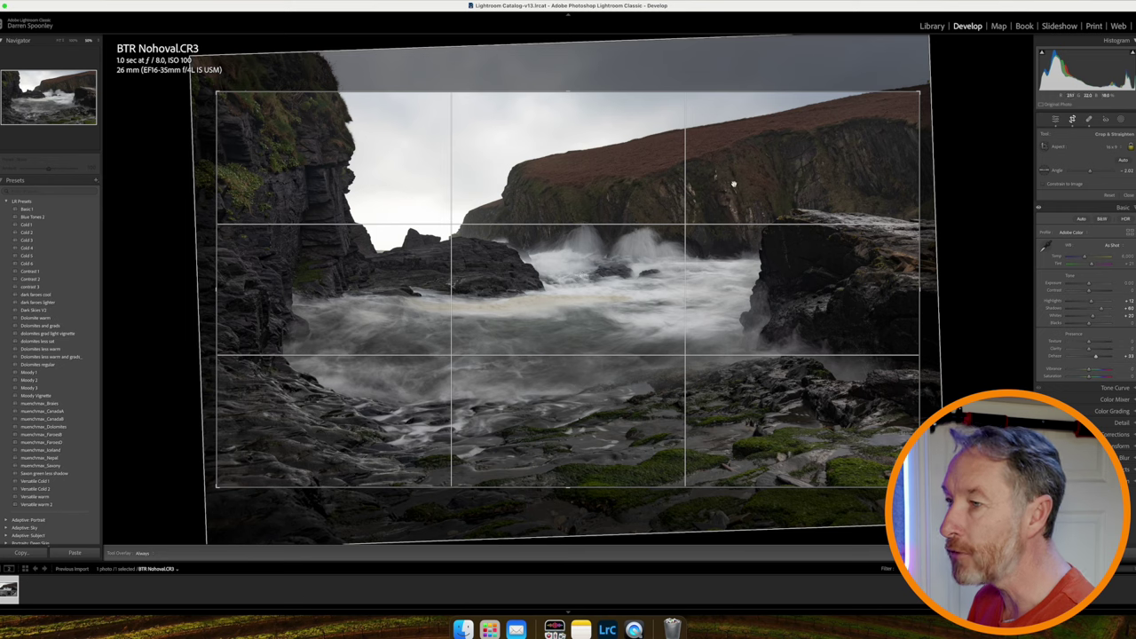
pyautogui.moveTo(513, 152); pyautogui.dragTo(519, 153)
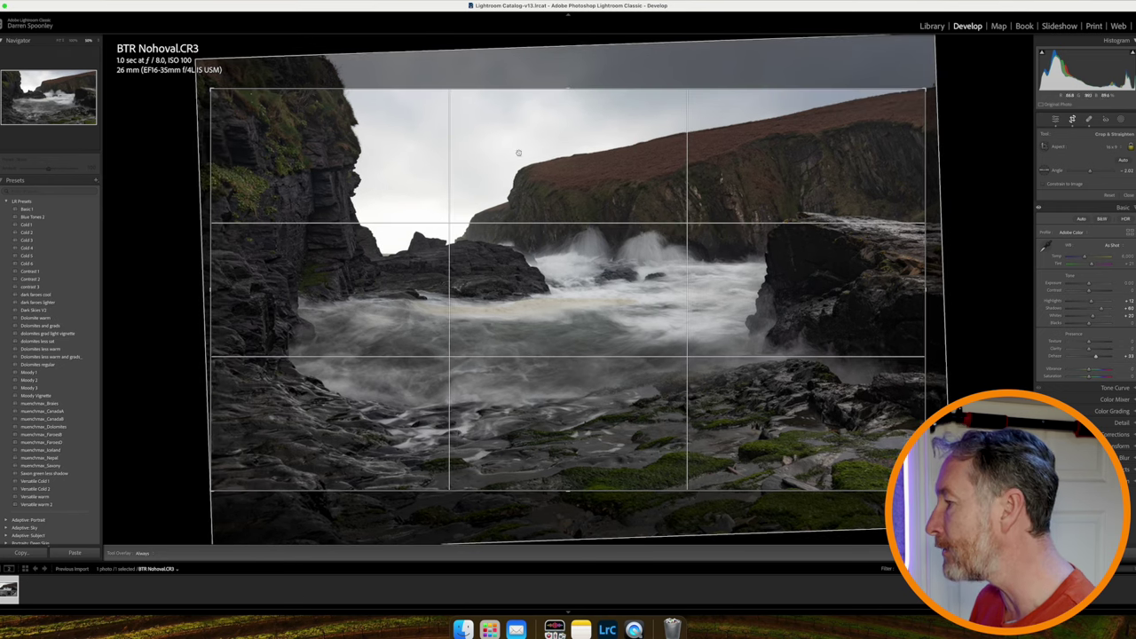
pyautogui.moveTo(926, 92); pyautogui.dragTo(932, 78)
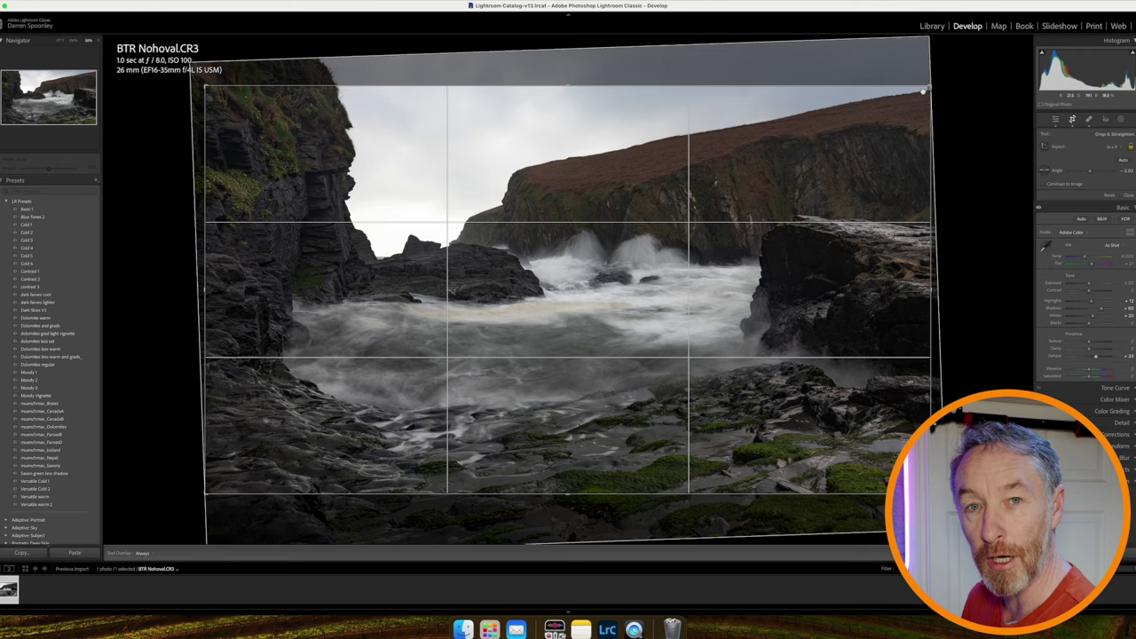
# Compare including more foreground with including more sky, keep the framing with more sky, and apply the crop.
pyautogui.moveTo(876, 124); pyautogui.dragTo(875, 81)
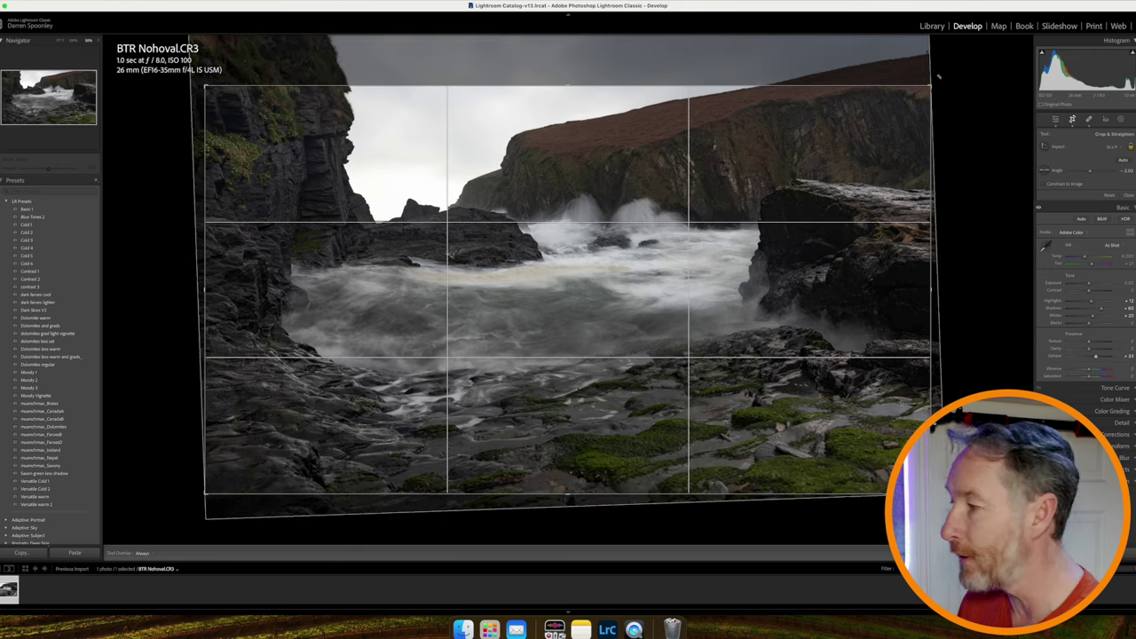
pyautogui.moveTo(914, 109); pyautogui.dragTo(908, 140)
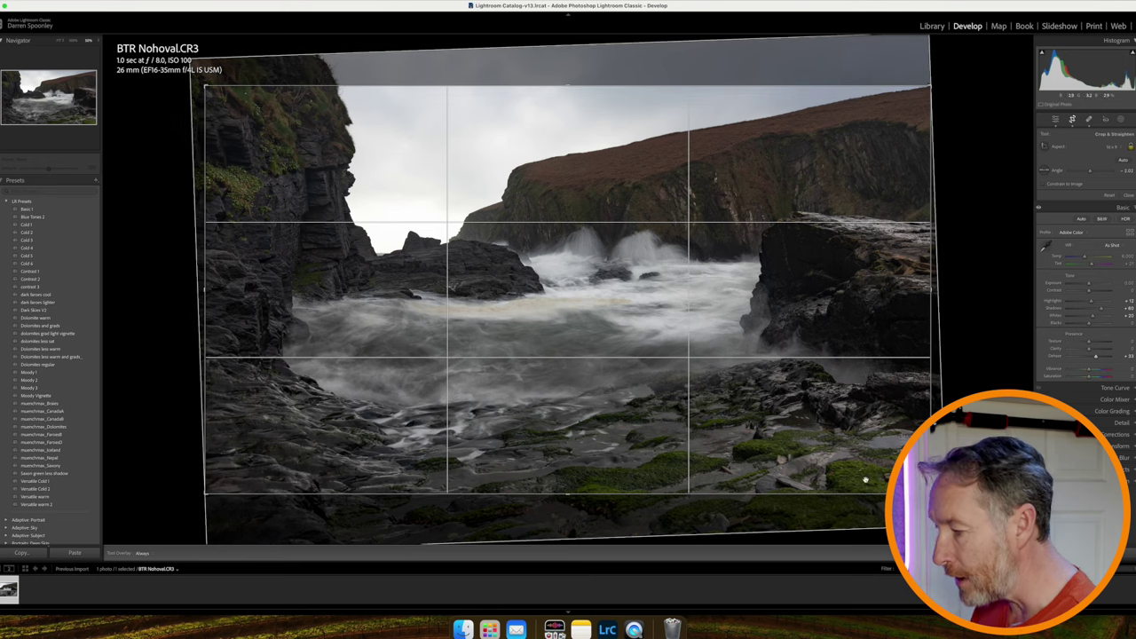
pyautogui.moveTo(666, 506); pyautogui.dragTo(626, 422)
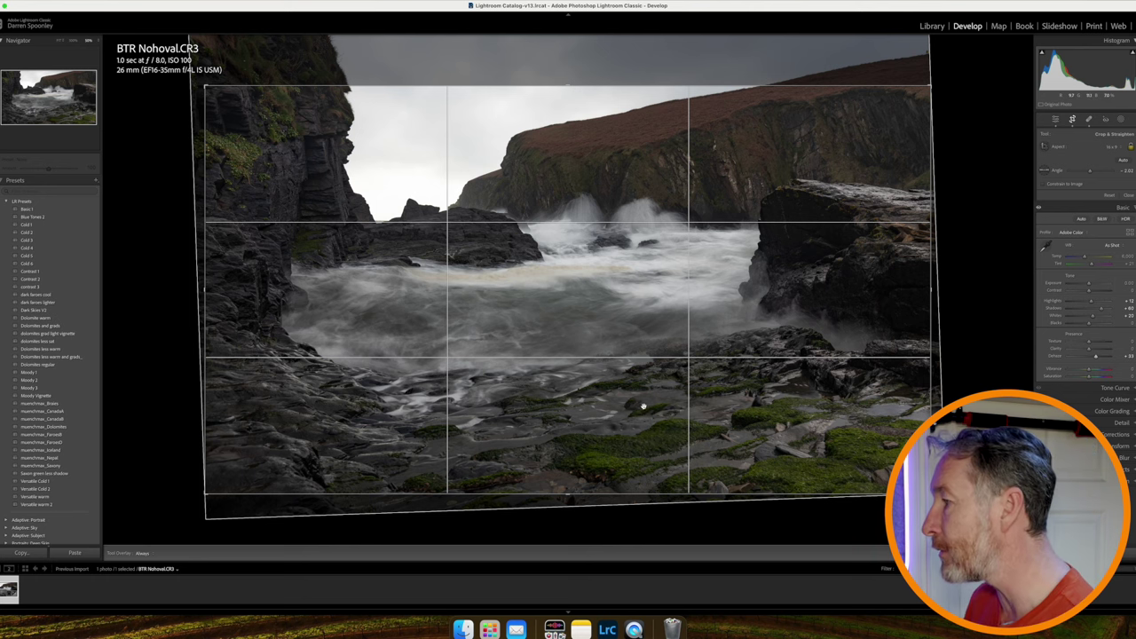
pyautogui.moveTo(644, 406); pyautogui.dragTo(646, 433)
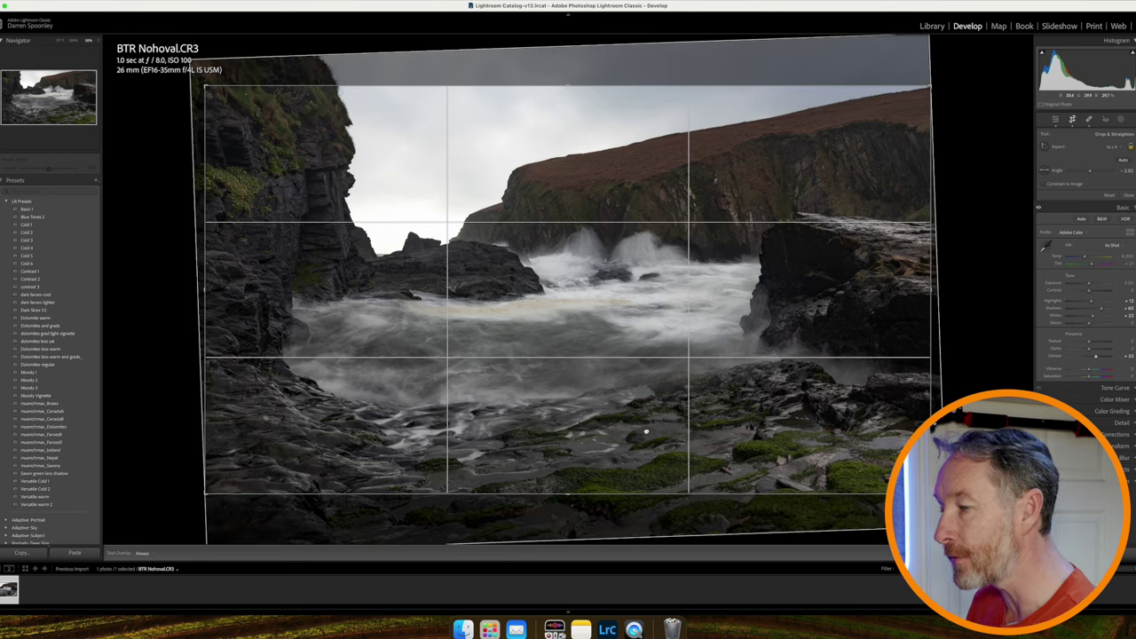
pyautogui.press('Return')
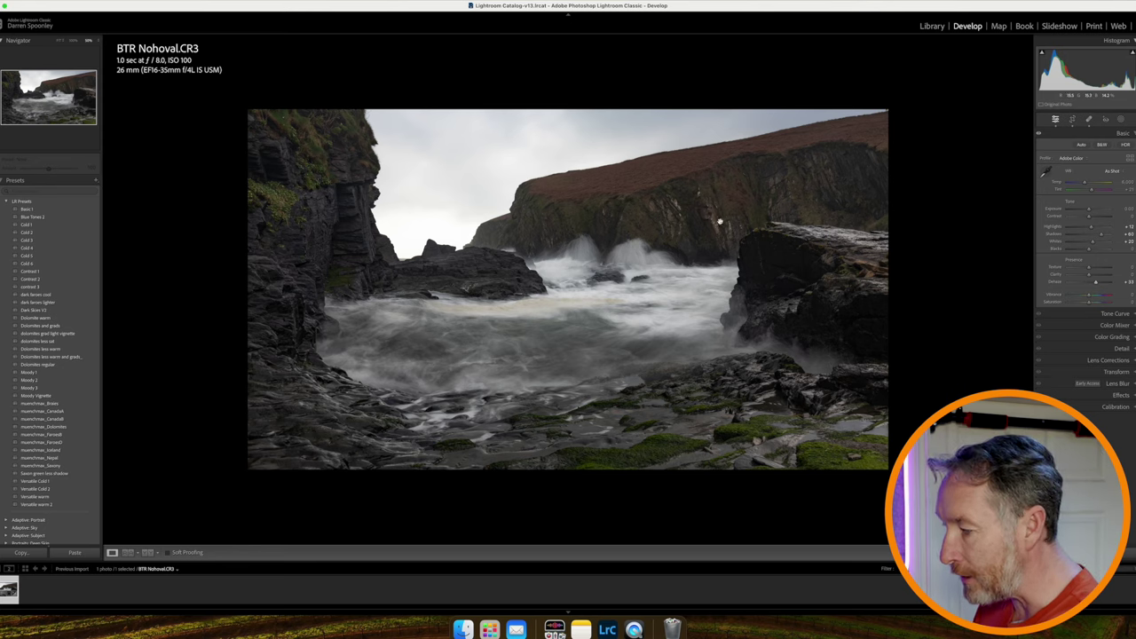
# Examine the sky, the mossy foreground rocks and the moving water up close for remaining flaws and detail.
pyautogui.click(664, 396)
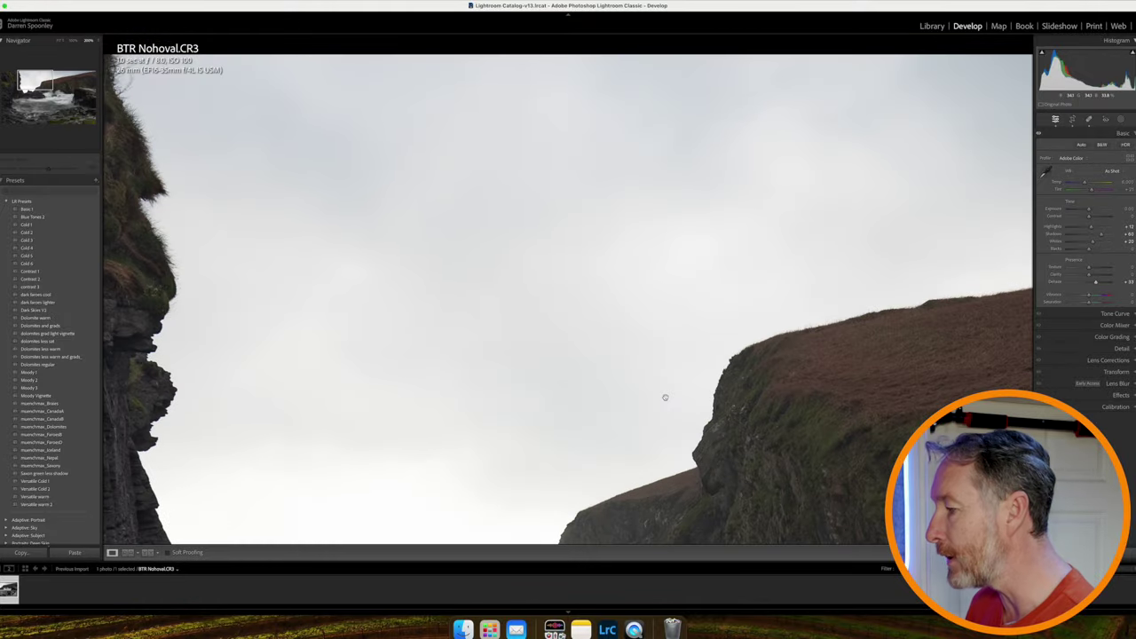
pyautogui.scroll(10, 664, 397)
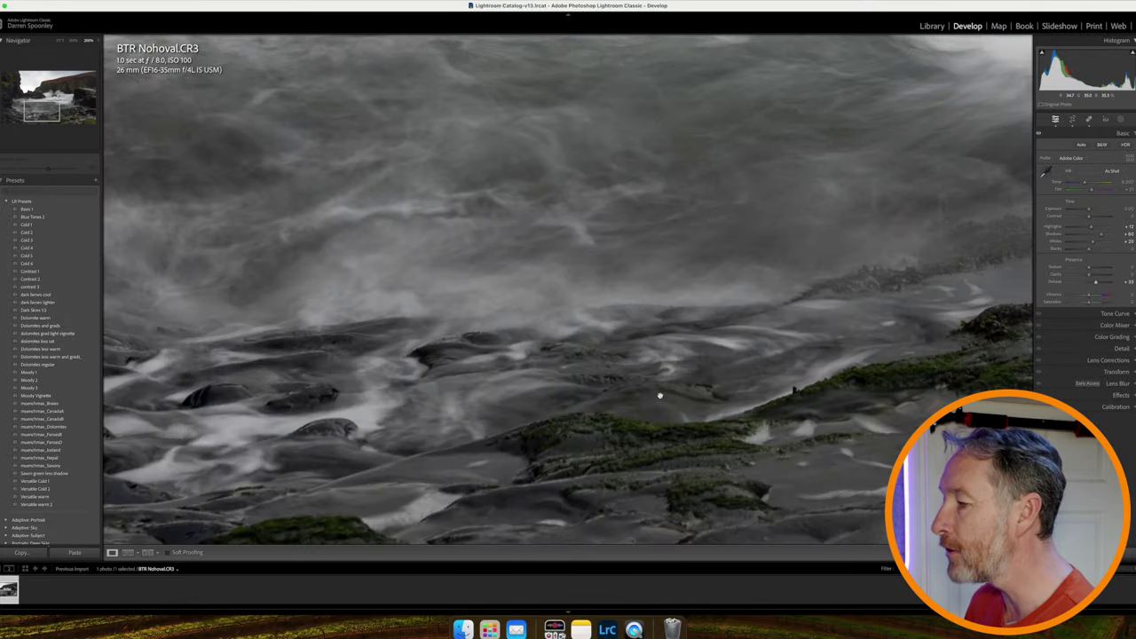
pyautogui.scroll(10, 659, 395)
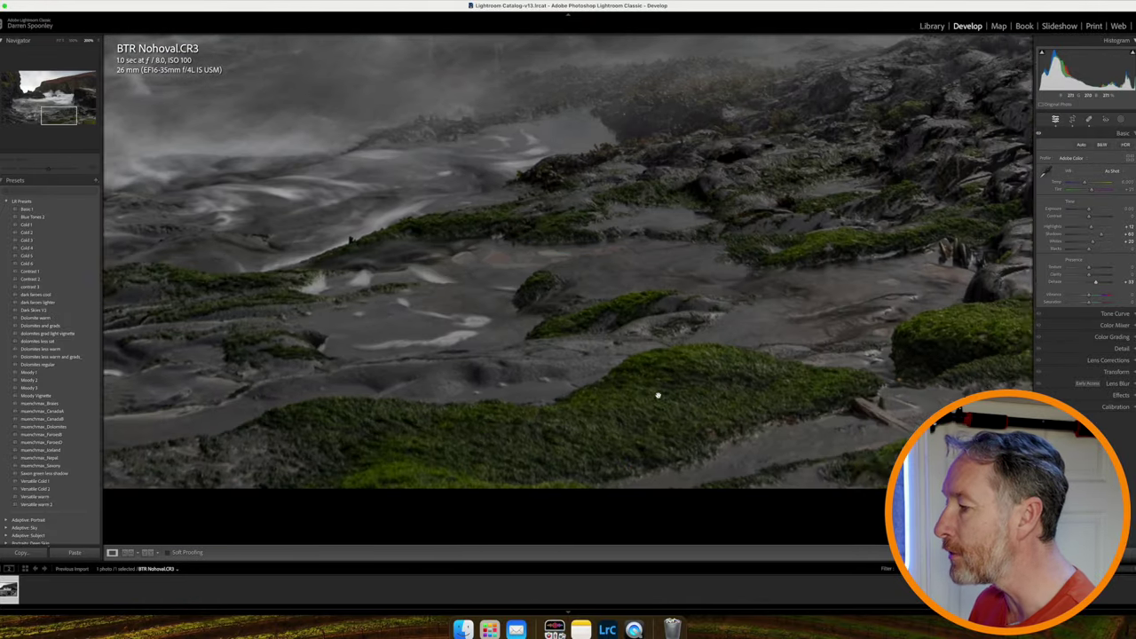
pyautogui.scroll(10, 663, 386)
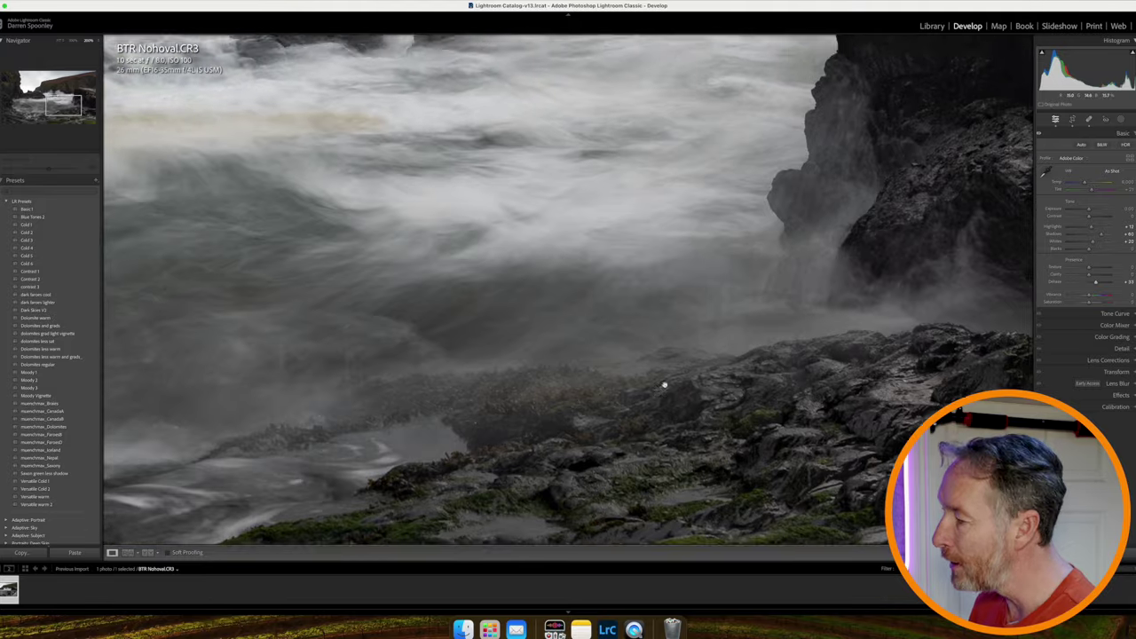
pyautogui.scroll(10, 818, 378)
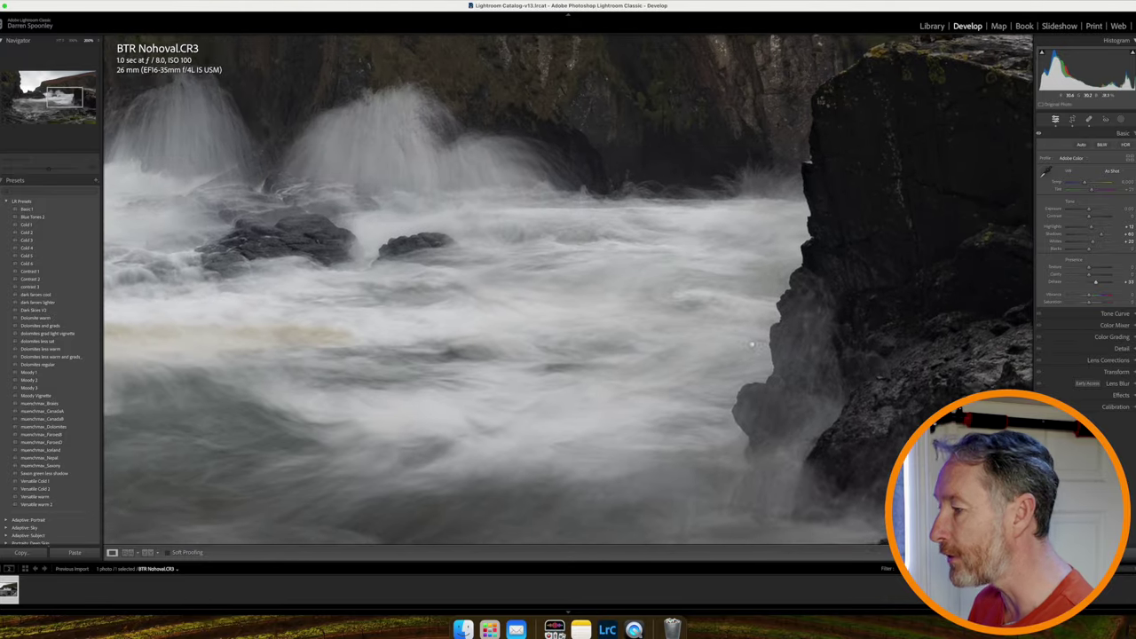
pyautogui.hscroll(-5, 726, 343)
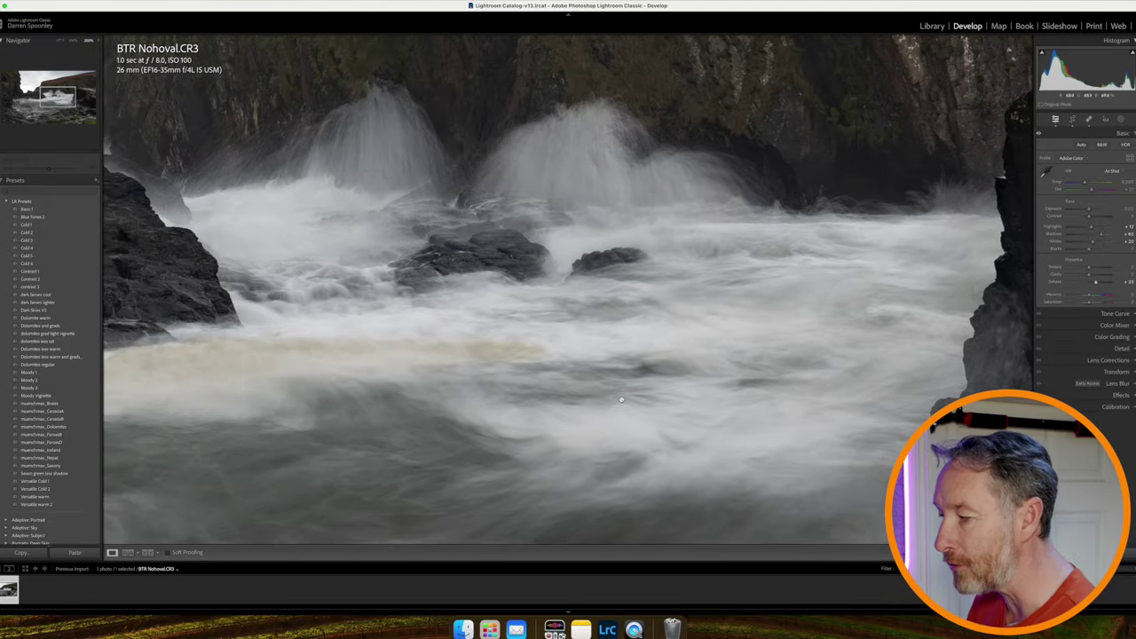
pyautogui.scroll(-5, 561, 394)
pyautogui.scroll(-3, 497, 373)
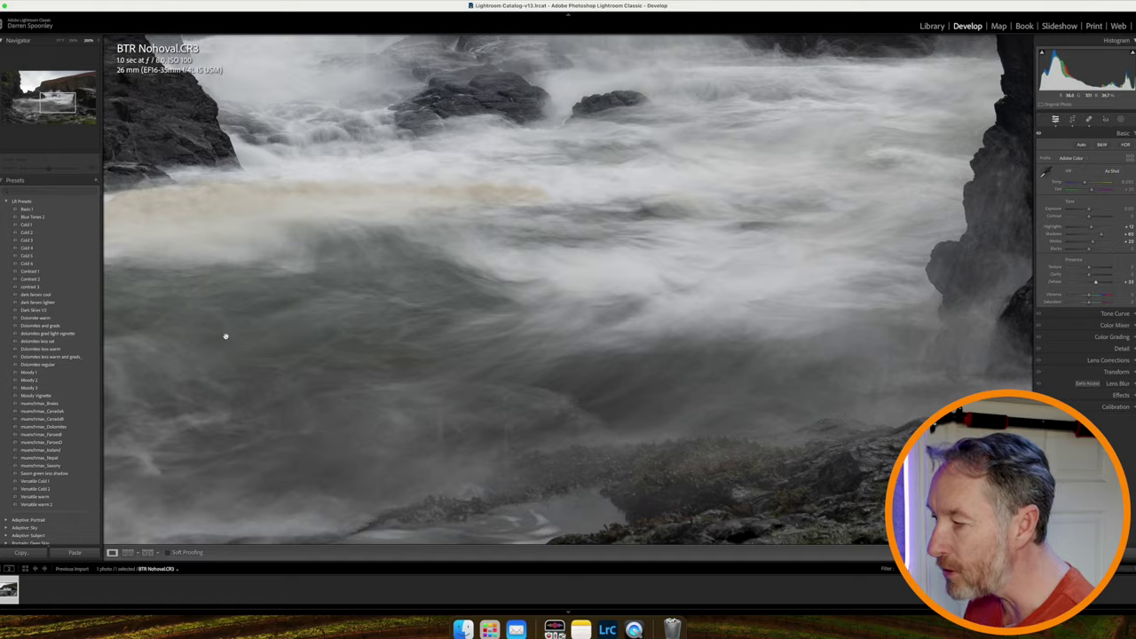
pyautogui.hscroll(-8, 347, 337)
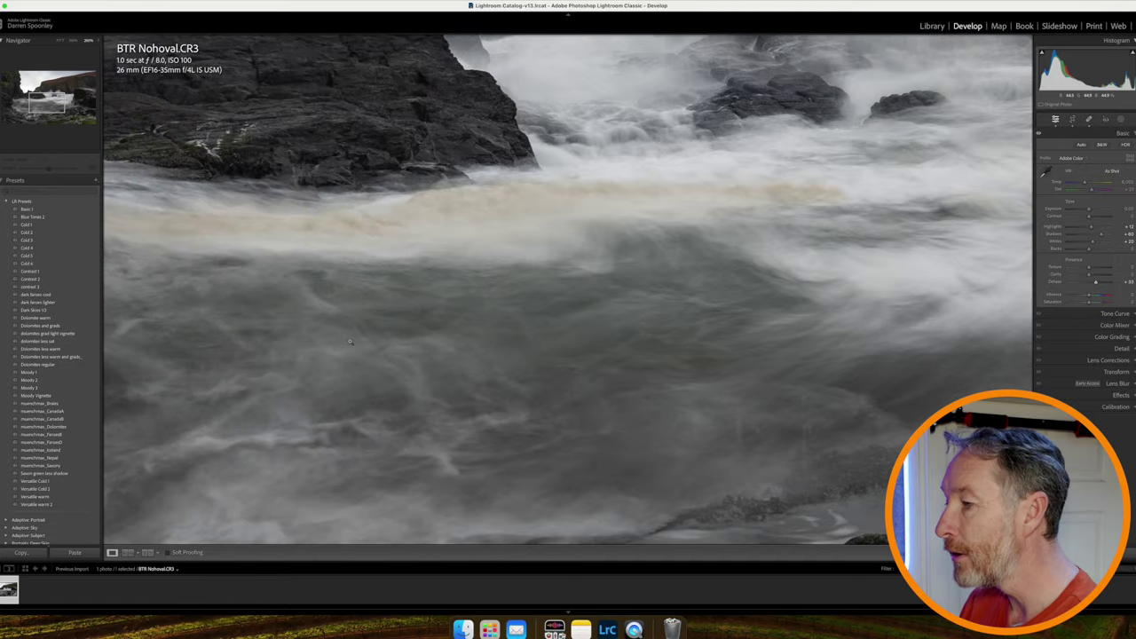
pyautogui.click(350, 341)
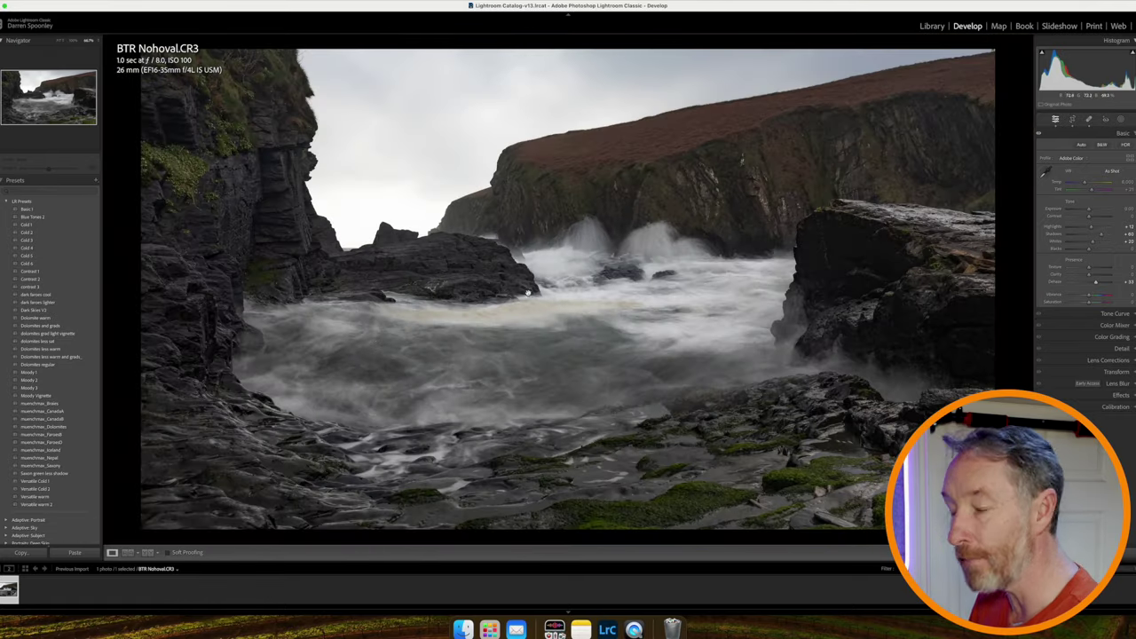
# Add a radial gradient mask over the swirling water, enlarging, tilting and repositioning the ellipse to cover the whole pool.
pyautogui.click(1121, 121)
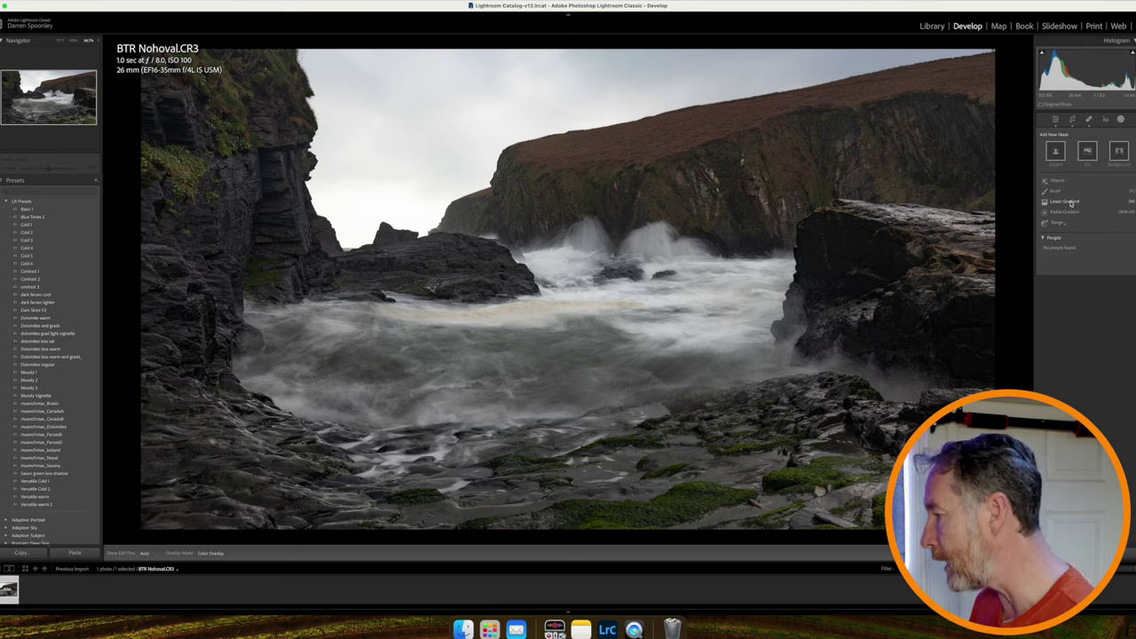
pyautogui.click(1067, 213)
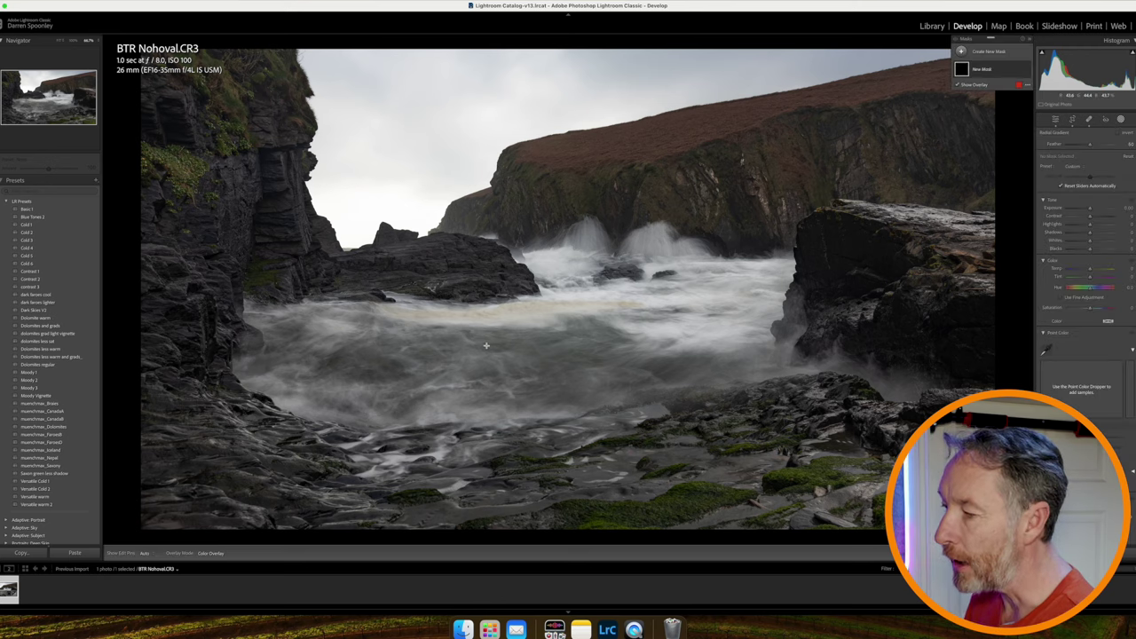
pyautogui.moveTo(522, 348); pyautogui.dragTo(811, 411)
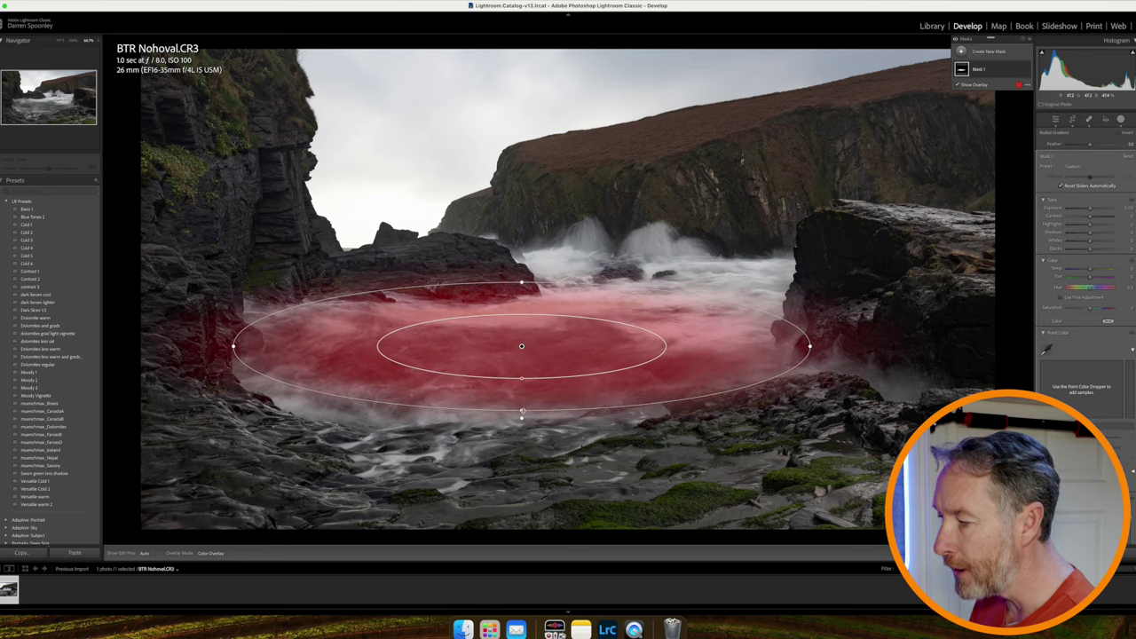
pyautogui.moveTo(522, 411); pyautogui.dragTo(521, 437)
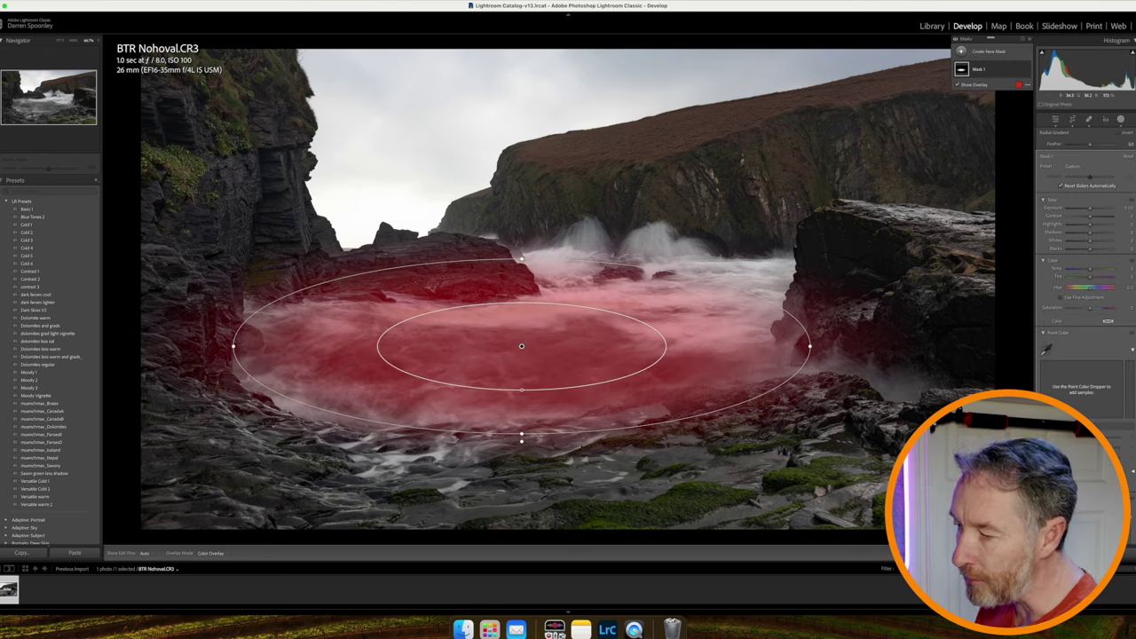
pyautogui.moveTo(337, 325); pyautogui.dragTo(332, 355)
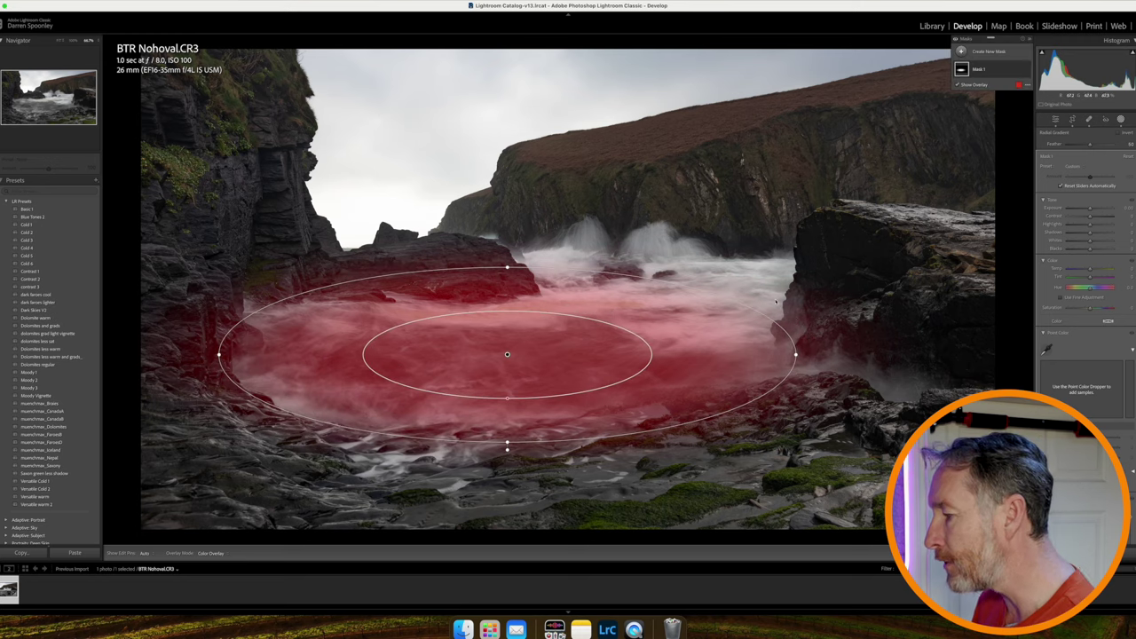
pyautogui.moveTo(796, 355); pyautogui.dragTo(805, 323)
pyautogui.moveTo(460, 373); pyautogui.dragTo(473, 353)
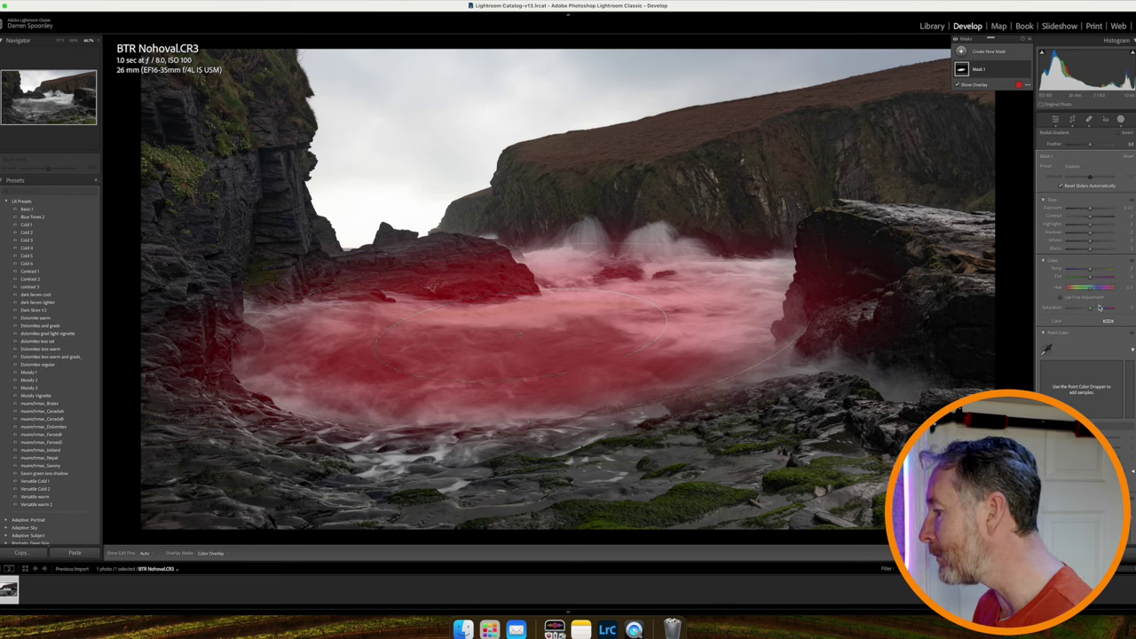
# Set the water mask's Texture to 51 and Clarity to 47.
pyautogui.scroll(-10, 1099, 308)
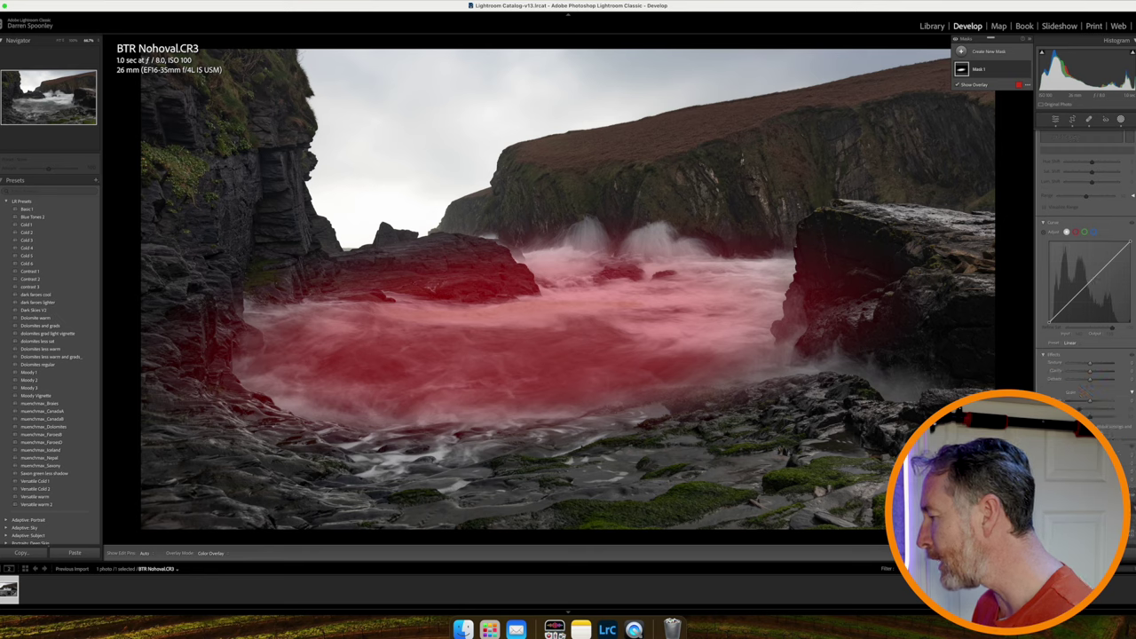
pyautogui.moveTo(1090, 366); pyautogui.dragTo(1098, 365)
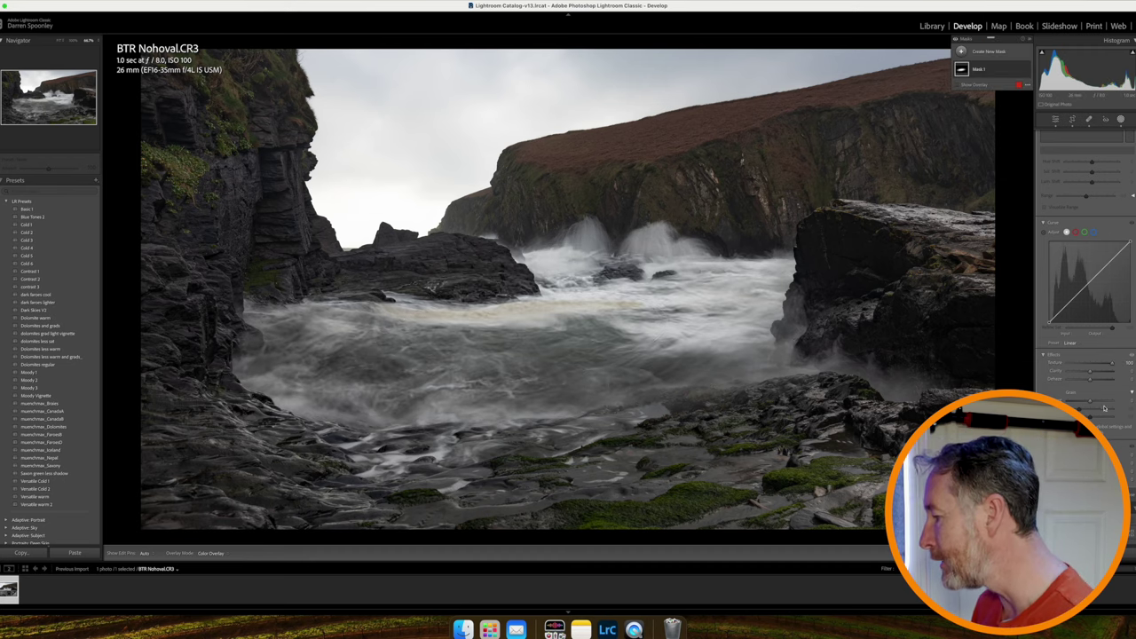
pyautogui.moveTo(1112, 365); pyautogui.dragTo(1102, 373)
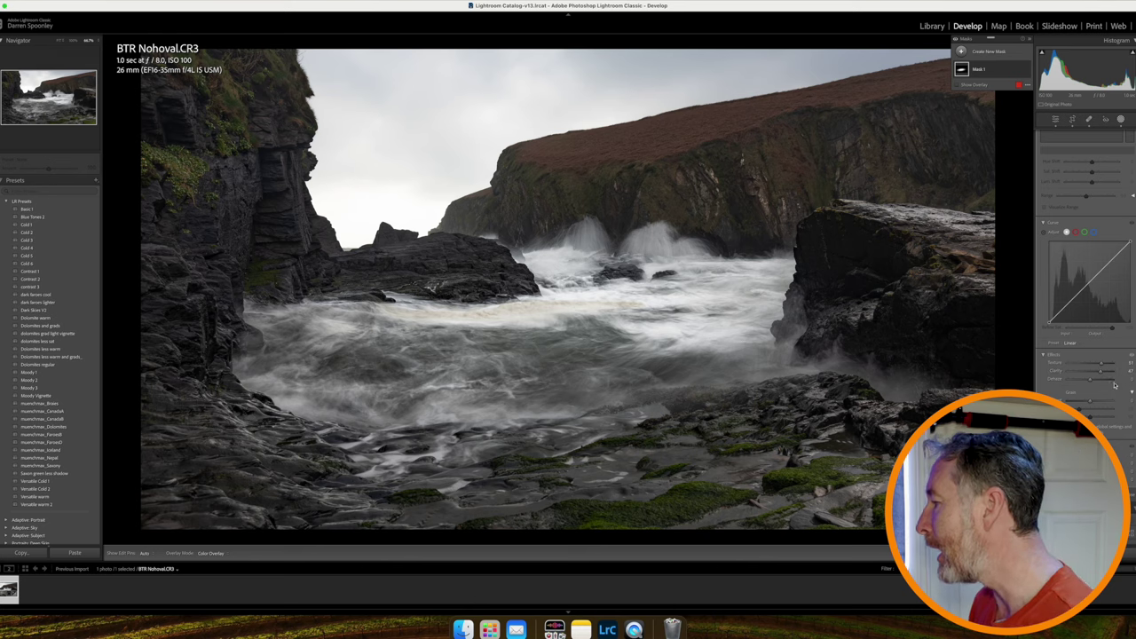
# In the water mask, lower Highlights to -18, raise Shadows strongly and lower Blacks to -29.
pyautogui.scroll(10, 1092, 266)
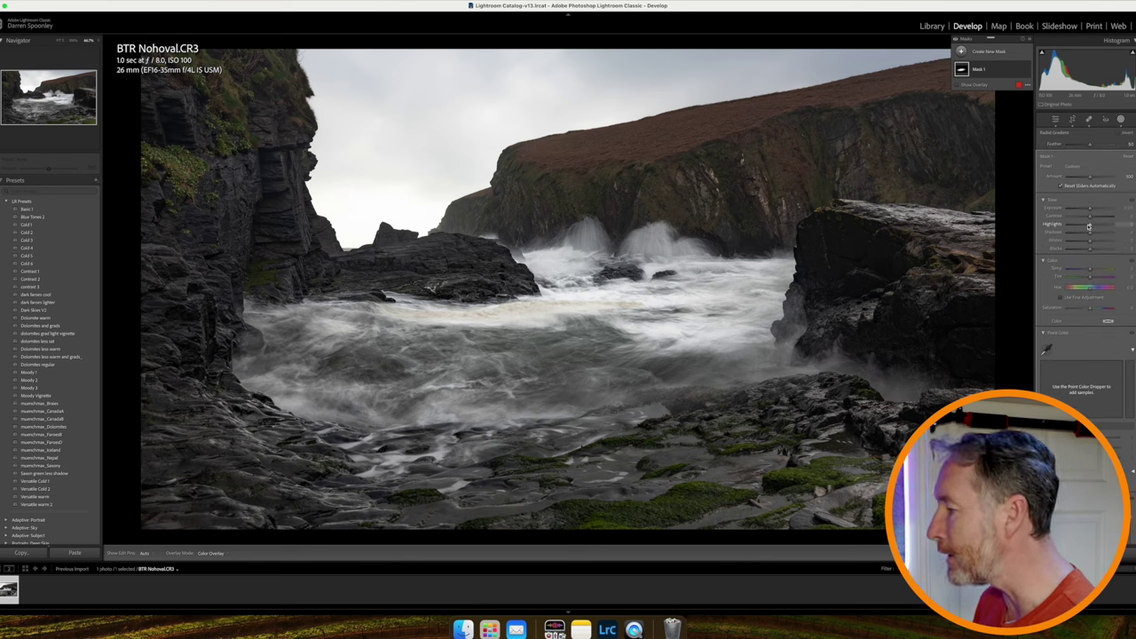
pyautogui.moveTo(1091, 227); pyautogui.dragTo(1105, 226)
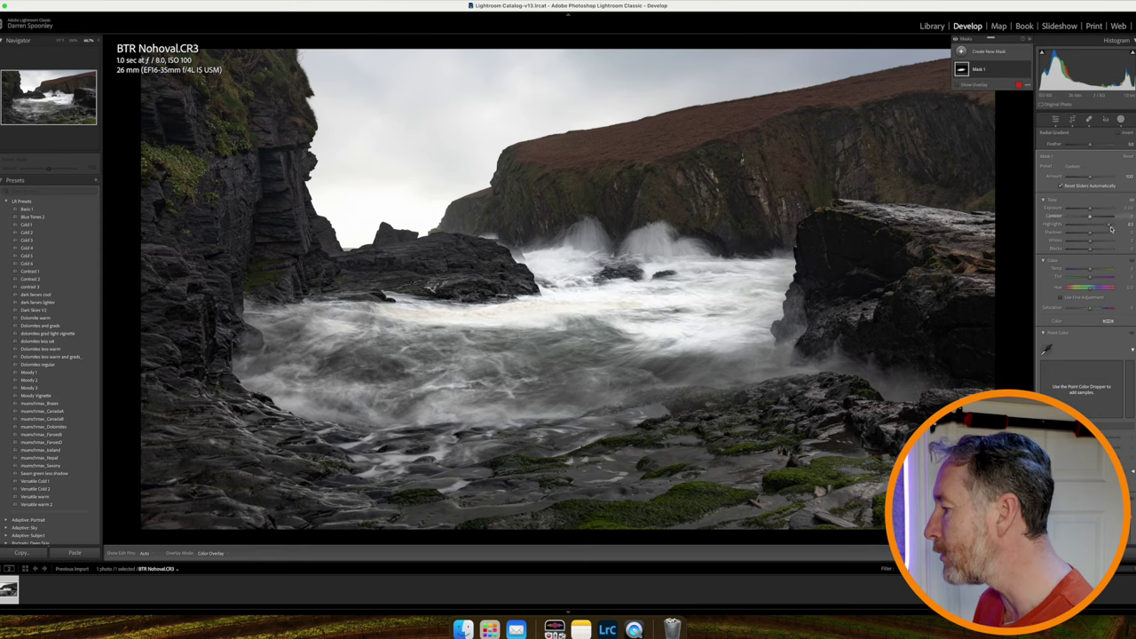
pyautogui.moveTo(1107, 227); pyautogui.dragTo(1084, 227)
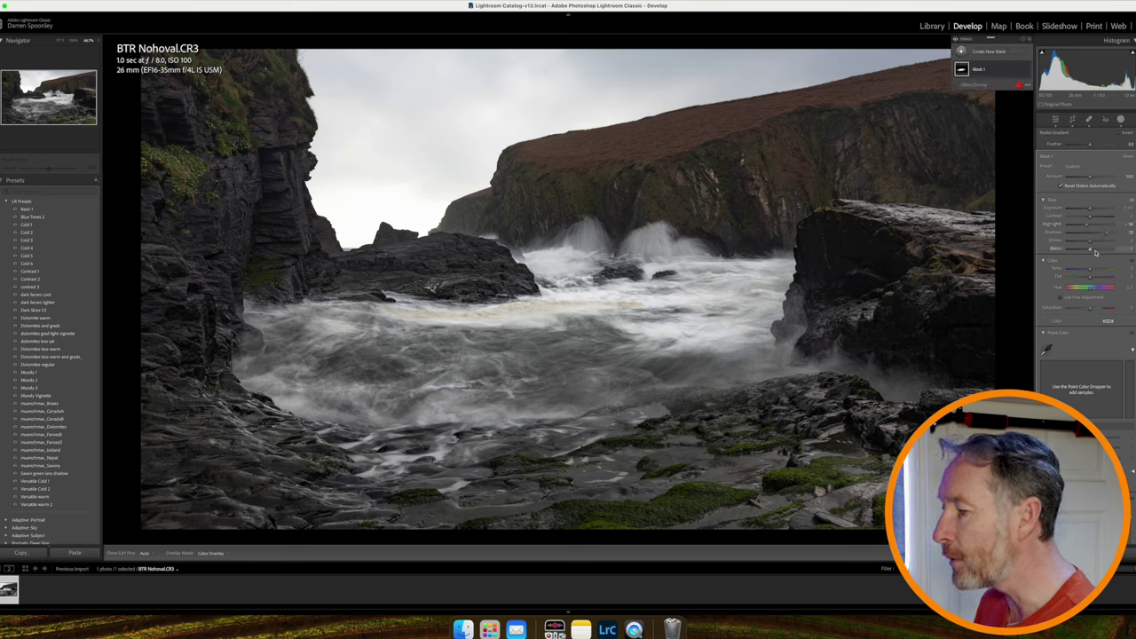
pyautogui.moveTo(1090, 252); pyautogui.dragTo(1085, 251)
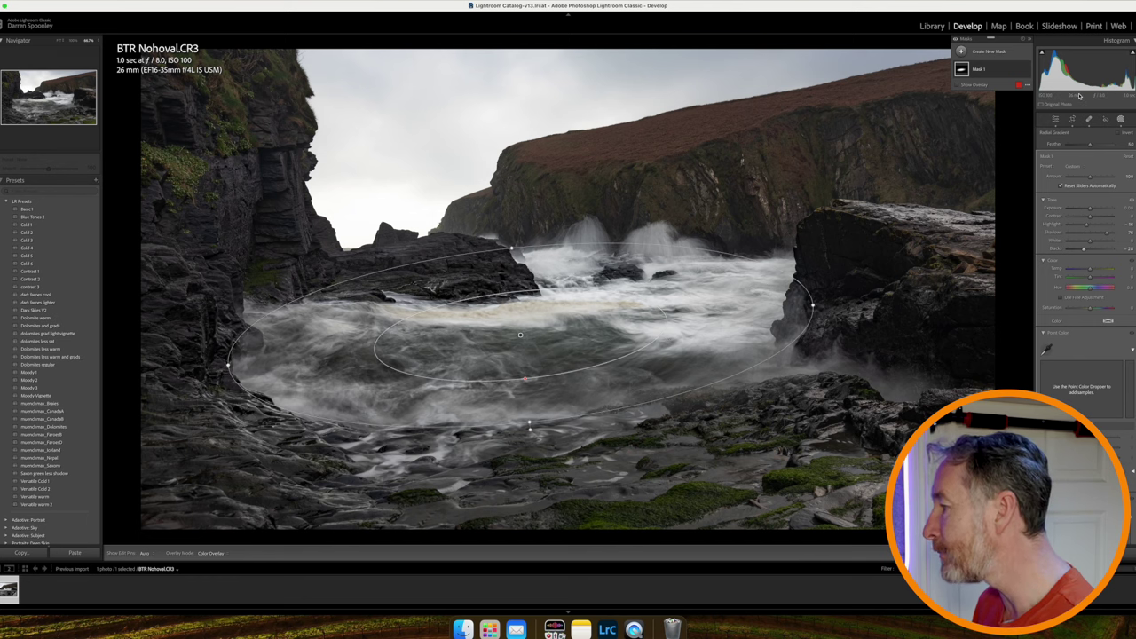
# Leave masking and examine the enhanced water and the breaking waves up close, returning to the whole photo.
pyautogui.click(1055, 119)
pyautogui.press('z')
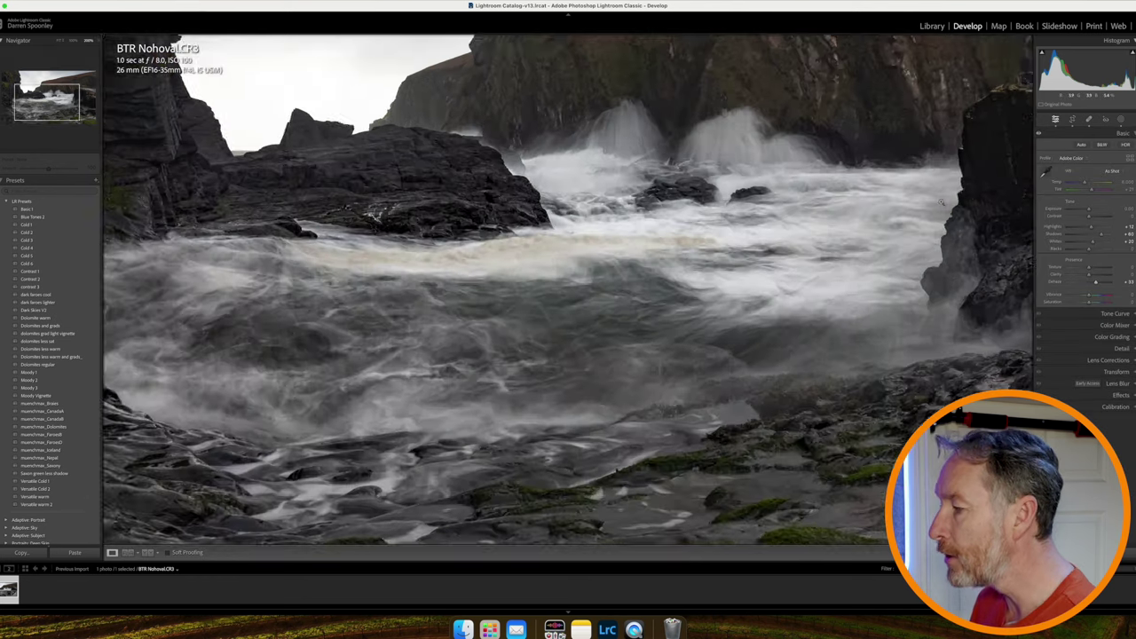
pyautogui.hscroll(5, 635, 354)
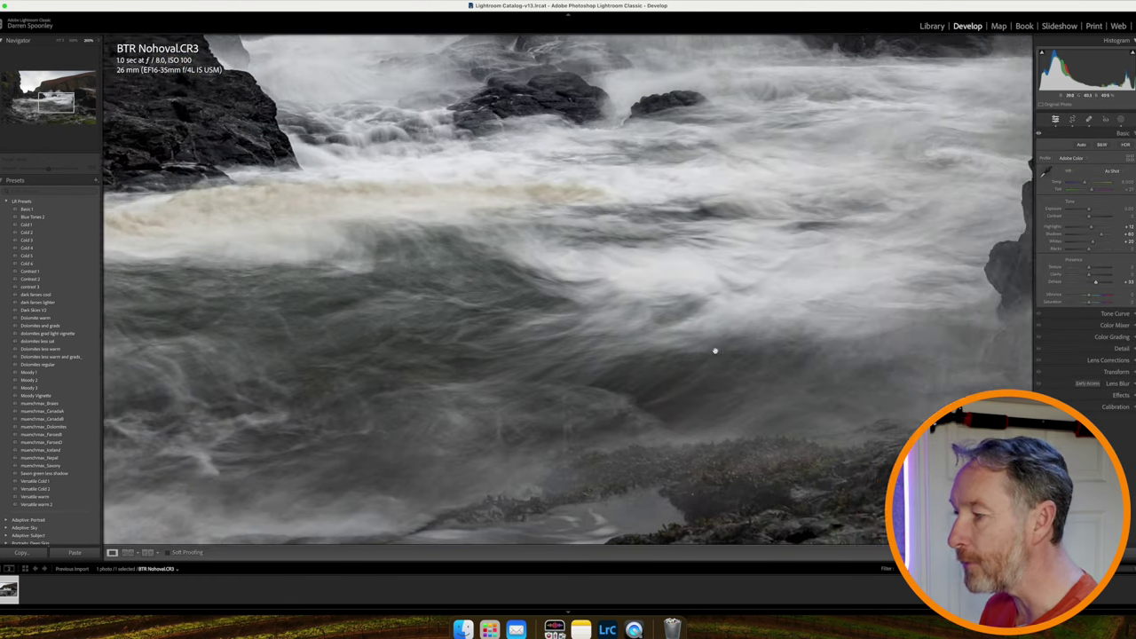
pyautogui.scroll(5, 608, 340)
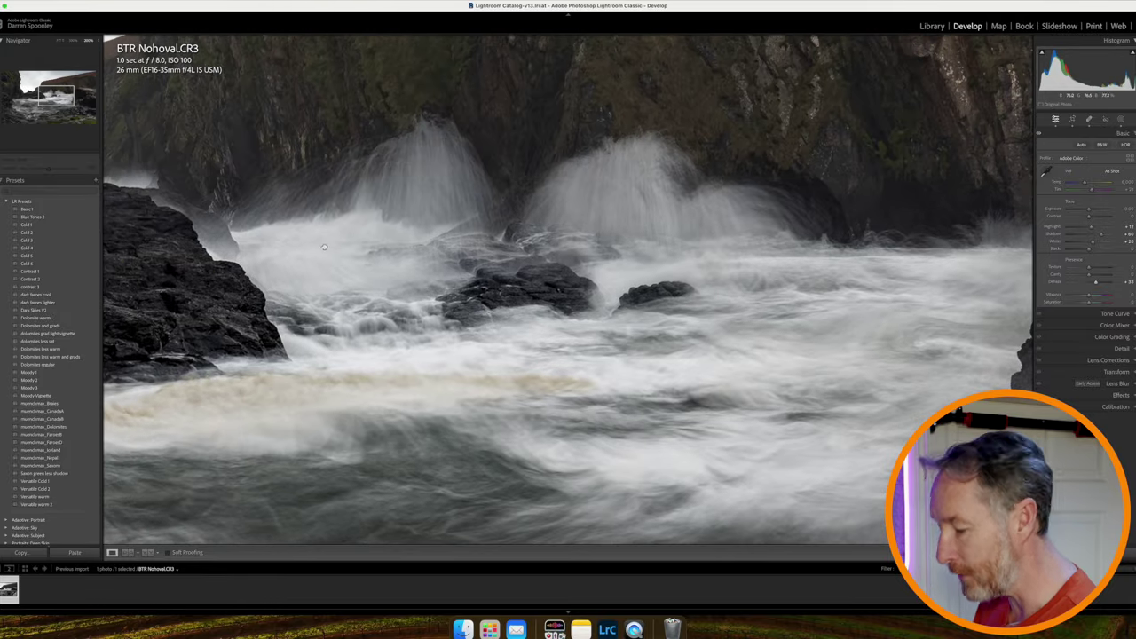
pyautogui.hscroll(-3, 324, 246)
pyautogui.press('z')
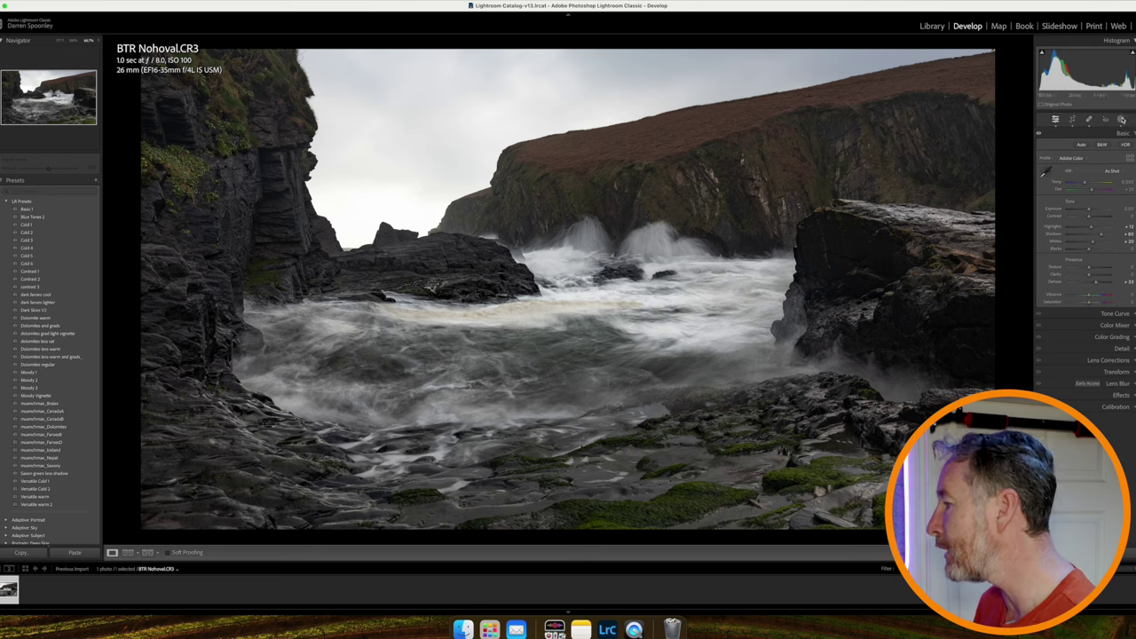
# Add a new mask that automatically selects the sky.
pyautogui.click(1121, 119)
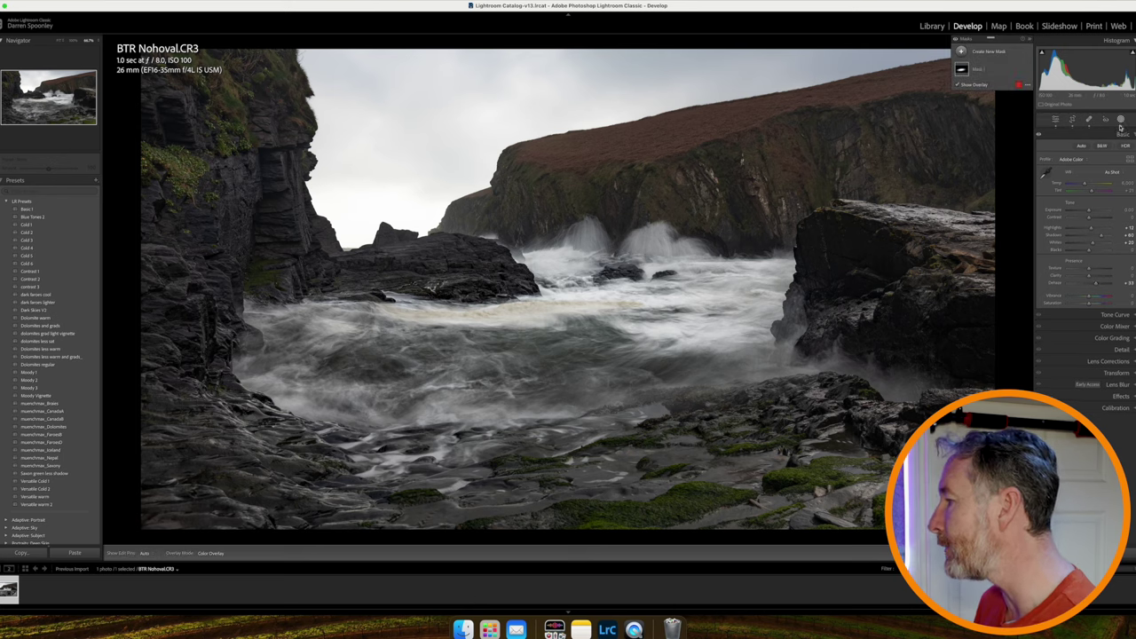
pyautogui.click(974, 51)
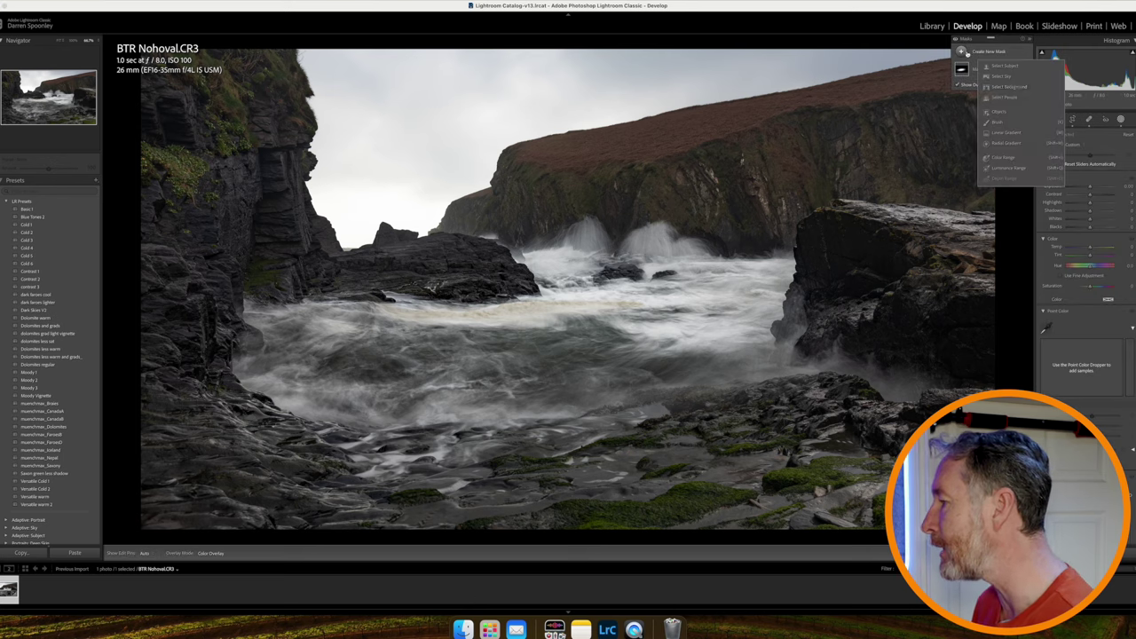
pyautogui.click(1007, 77)
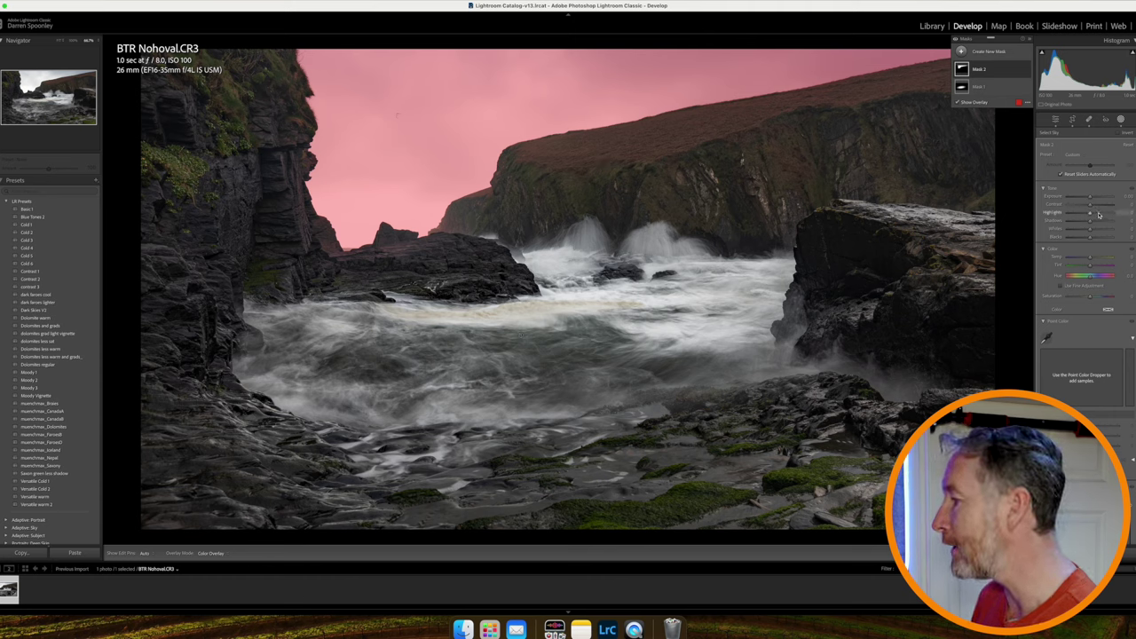
# Lower the sky mask's Exposure to -0.64, returning its Shadows and Blacks to zero after trying them at -100.
pyautogui.moveTo(1090, 197)
pyautogui.mouseDown()
pyautogui.moveTo(1073, 200)
pyautogui.moveTo(1082, 202)
pyautogui.mouseUp()
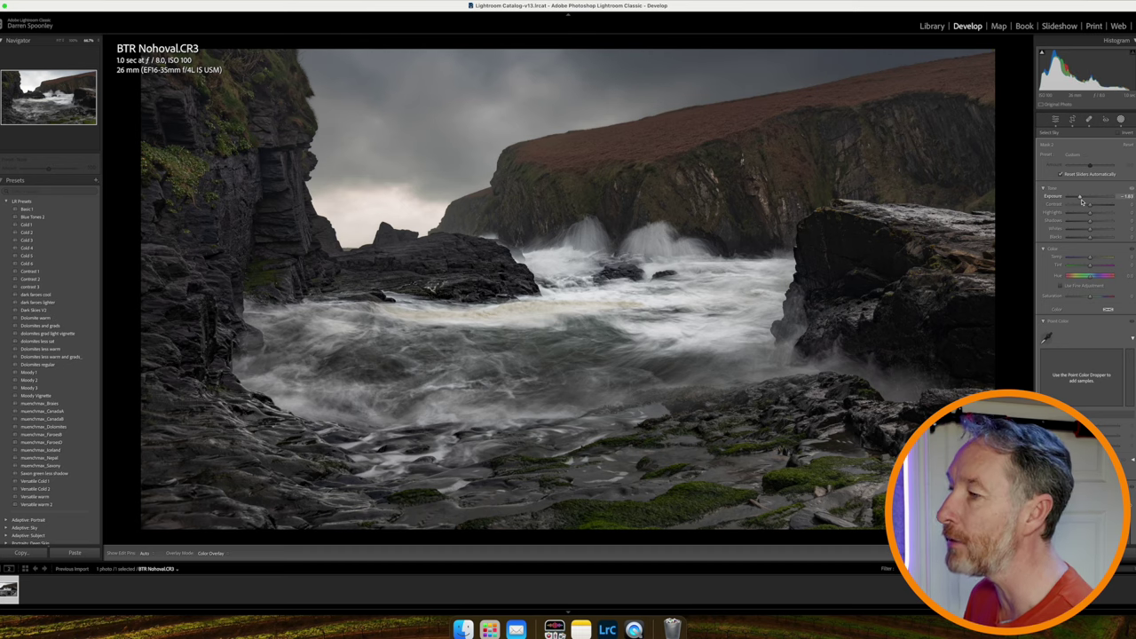
pyautogui.moveTo(1081, 203)
pyautogui.mouseDown()
pyautogui.moveTo(1091, 239)
pyautogui.moveTo(1068, 240)
pyautogui.moveTo(1079, 225)
pyautogui.moveTo(1052, 226)
pyautogui.moveTo(1087, 200)
pyautogui.mouseUp()
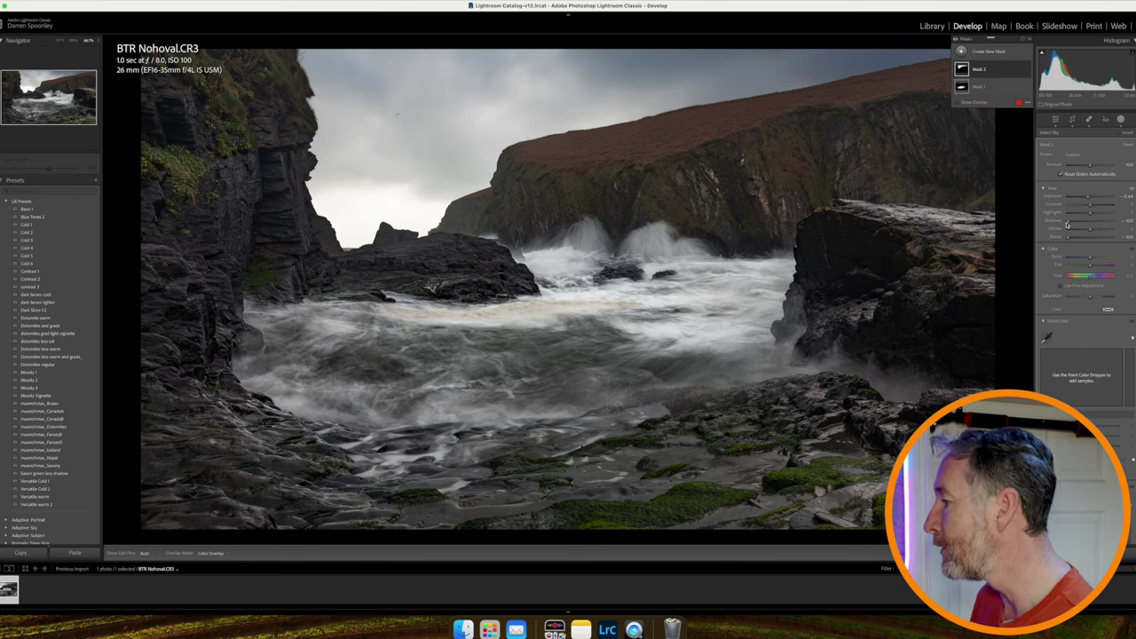
pyautogui.moveTo(1072, 237); pyautogui.dragTo(1089, 237)
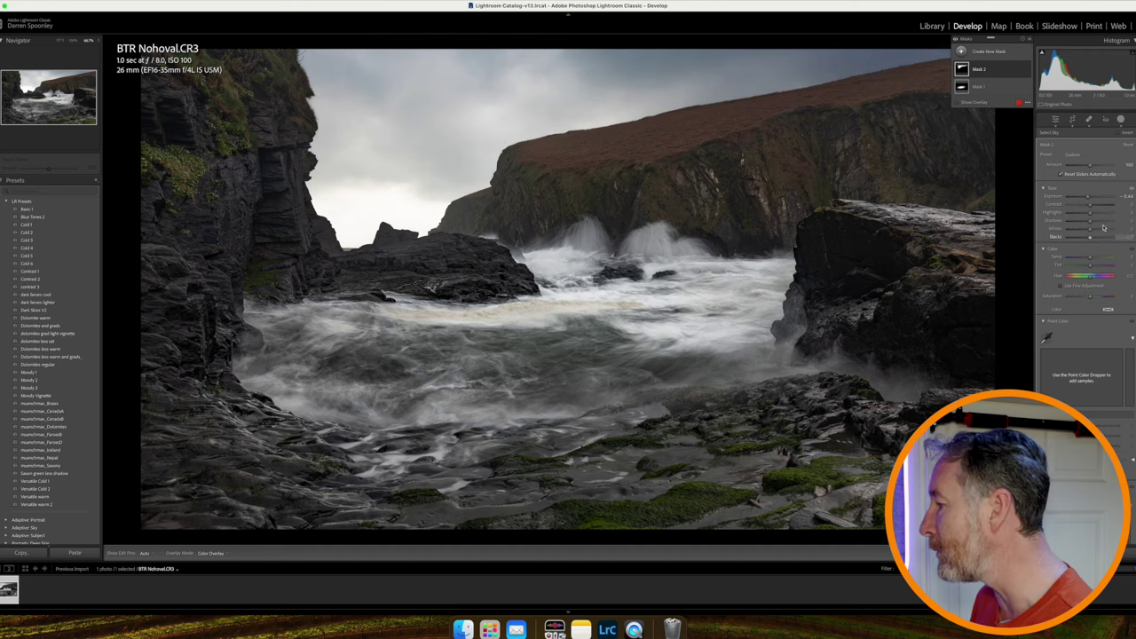
# Set the sky mask's Dehaze to 34 and lower its Highlights to -38.
pyautogui.scroll(-10, 1101, 284)
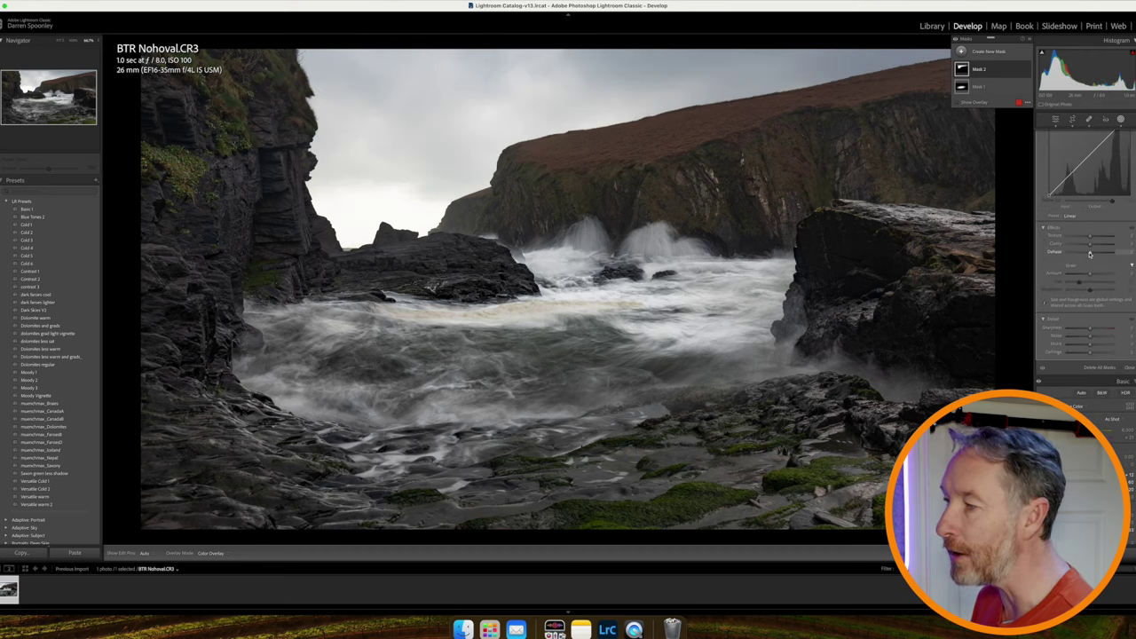
pyautogui.moveTo(1090, 254); pyautogui.dragTo(1098, 254)
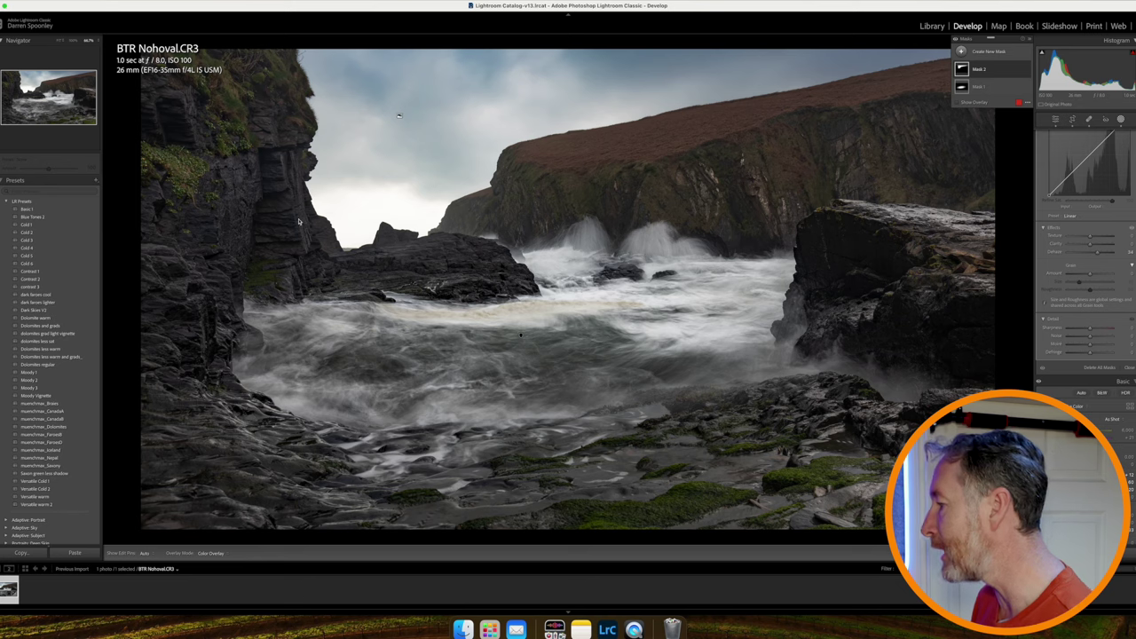
pyautogui.scroll(5, 1060, 201)
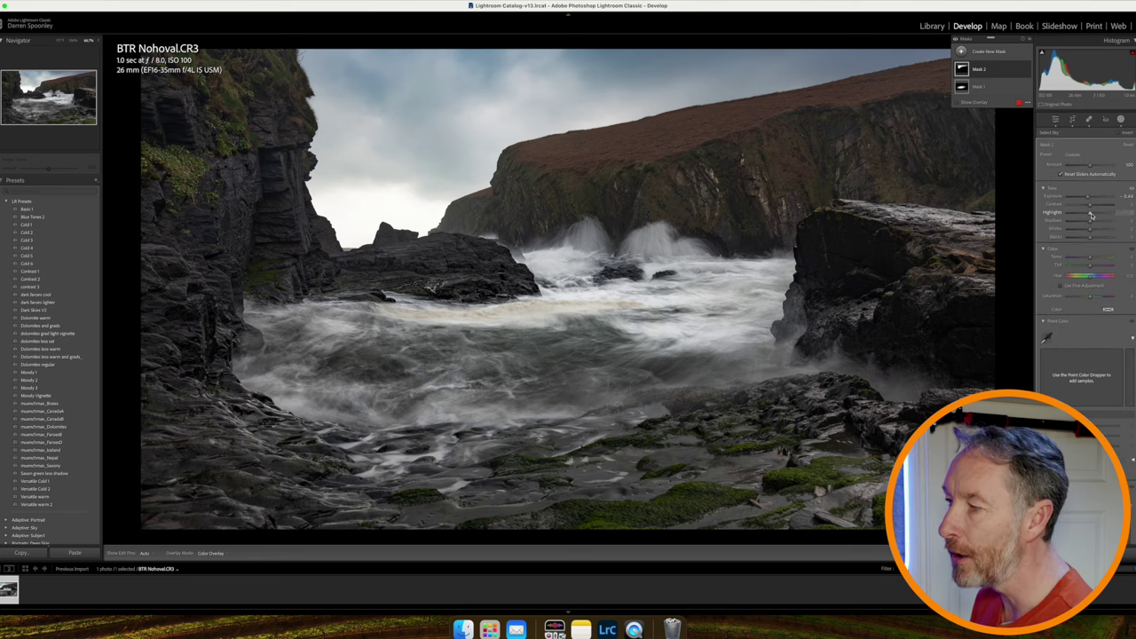
pyautogui.moveTo(1091, 216); pyautogui.dragTo(1081, 216)
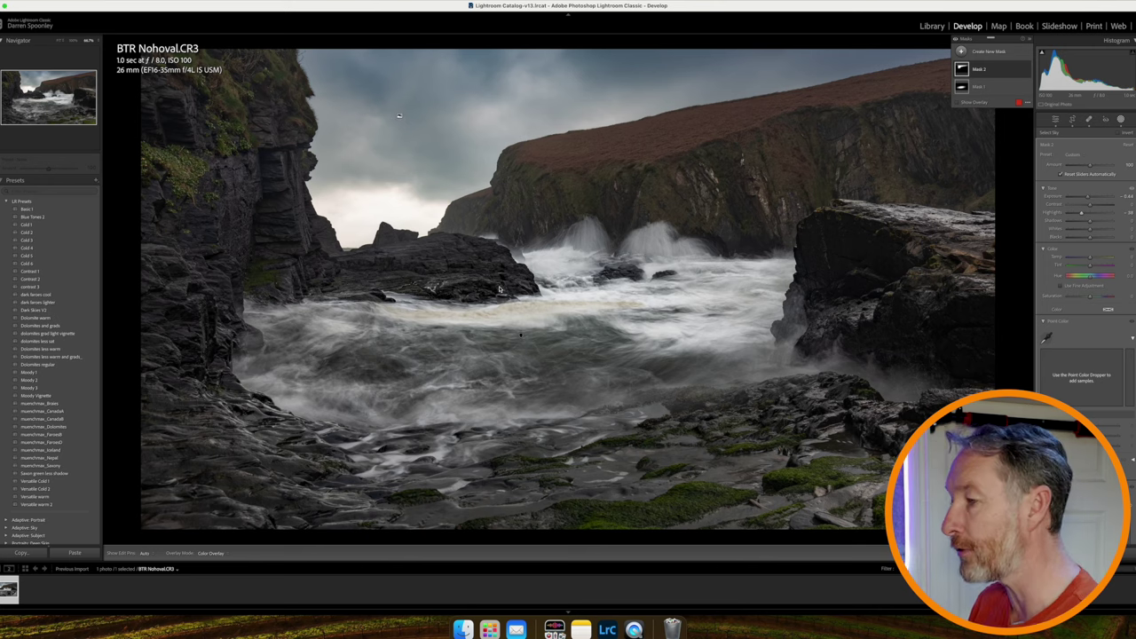
# Examine the photo without its info overlay and with the surrounding interface dimmed and blacked out, restoring the normal view.
pyautogui.press('i')
pyautogui.press('l')
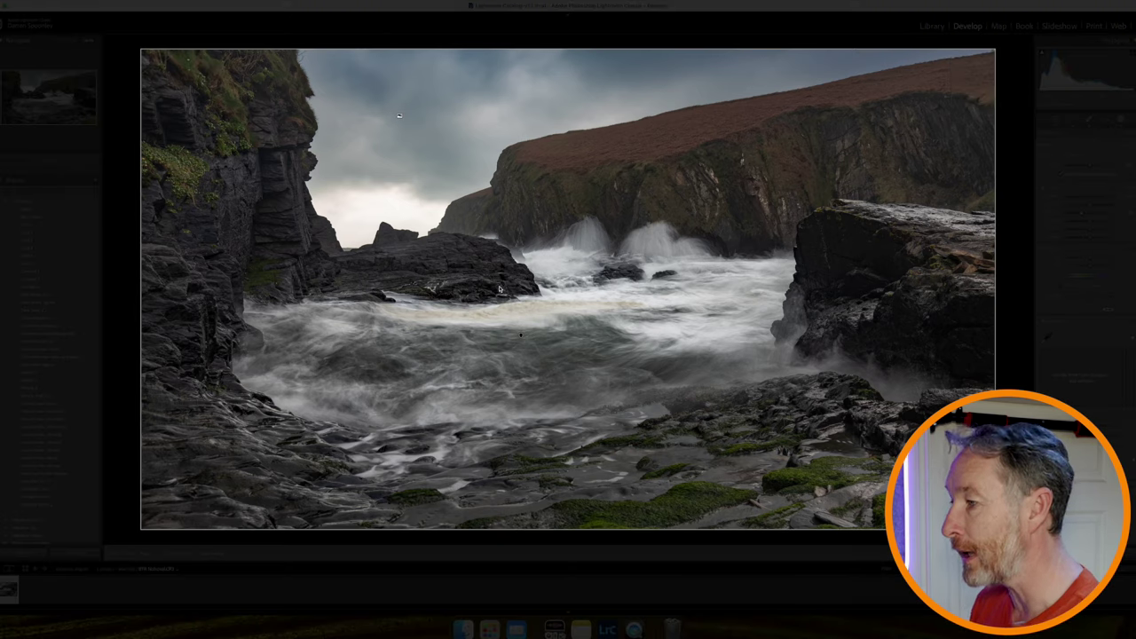
pyautogui.press('l')
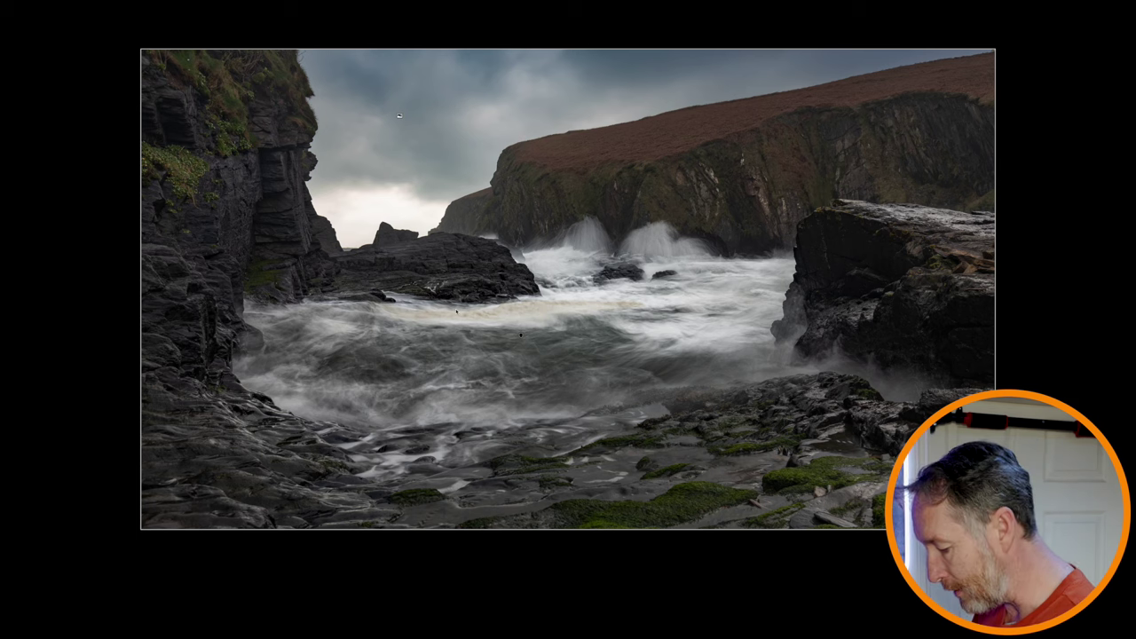
pyautogui.press('l')
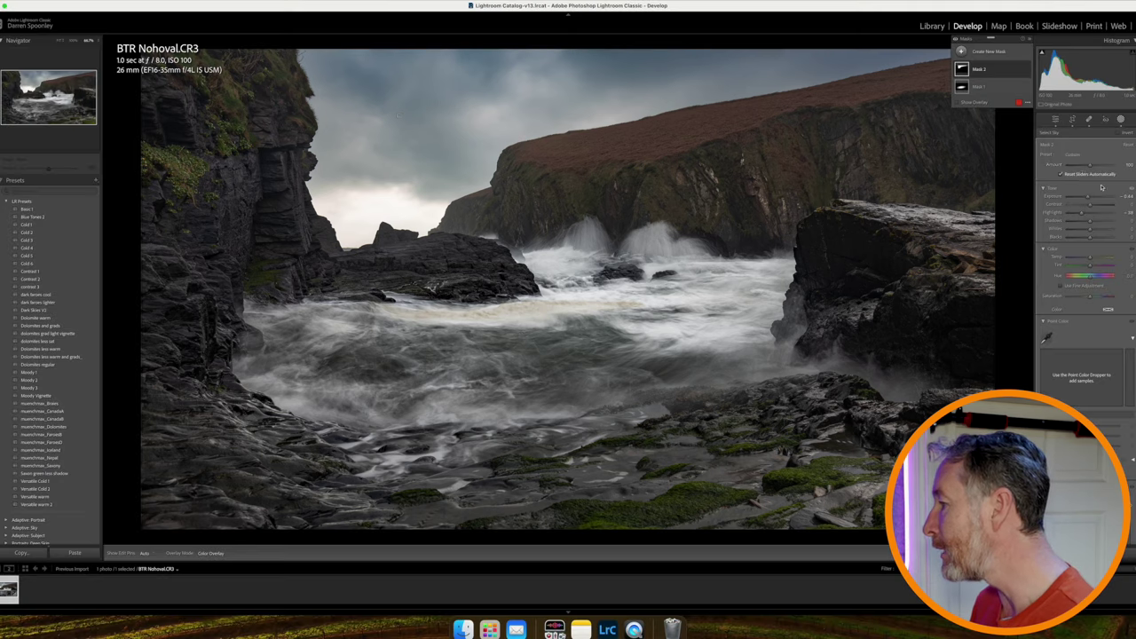
# Leave masking, raise the whole photo's Vibrance moderately and its Saturation to +12, and check the photo with the interface dimmed.
pyautogui.scroll(-3, 1095, 197)
pyautogui.scroll(-2, 1097, 231)
pyautogui.click(1103, 280)
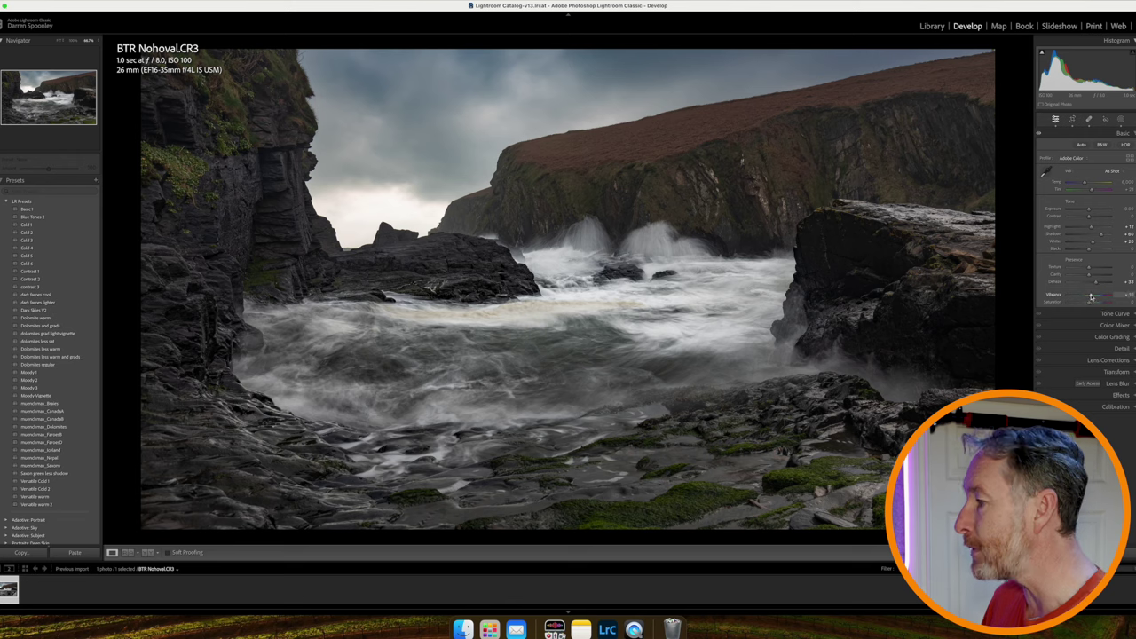
pyautogui.moveTo(1099, 296); pyautogui.dragTo(1109, 293)
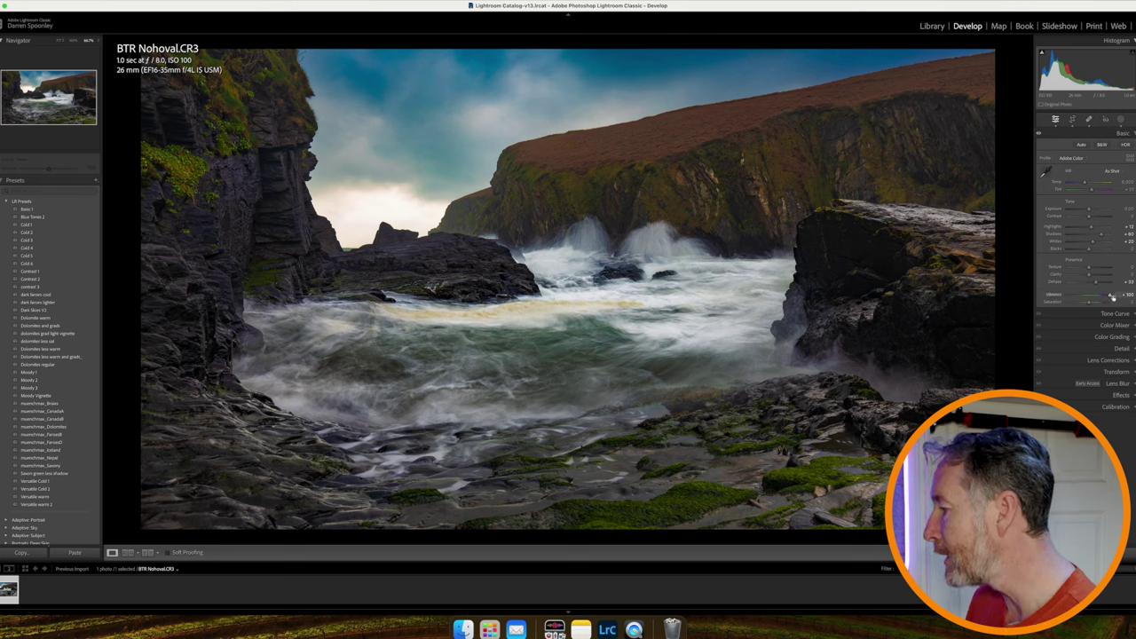
pyautogui.moveTo(1110, 297); pyautogui.dragTo(1096, 298)
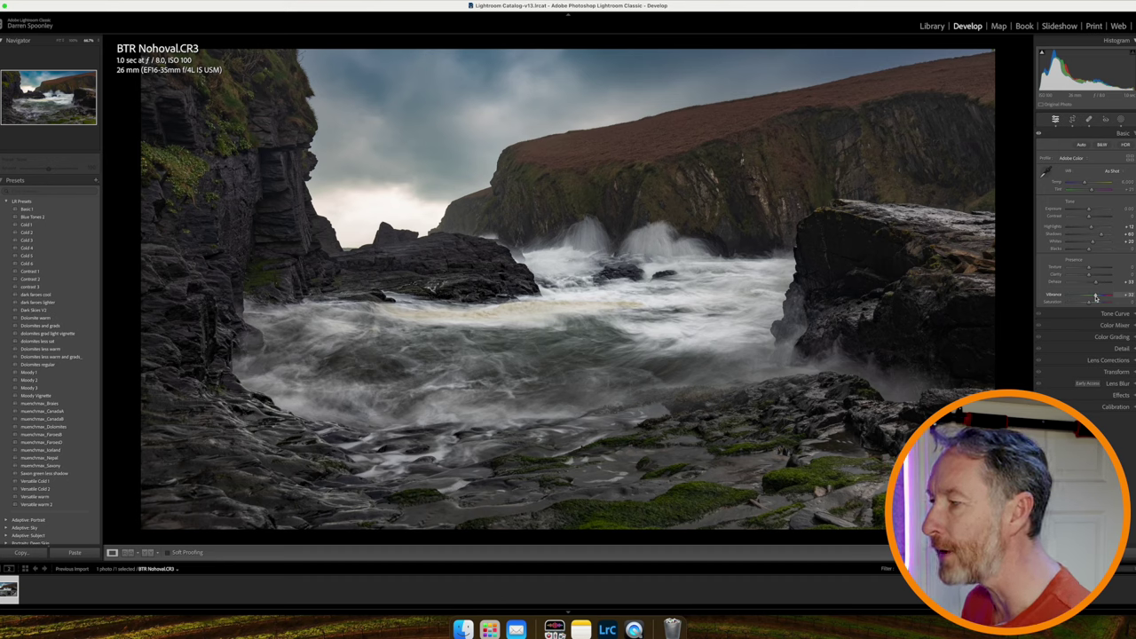
pyautogui.moveTo(1095, 297)
pyautogui.mouseDown()
pyautogui.moveTo(1041, 302)
pyautogui.moveTo(1089, 301)
pyautogui.mouseUp()
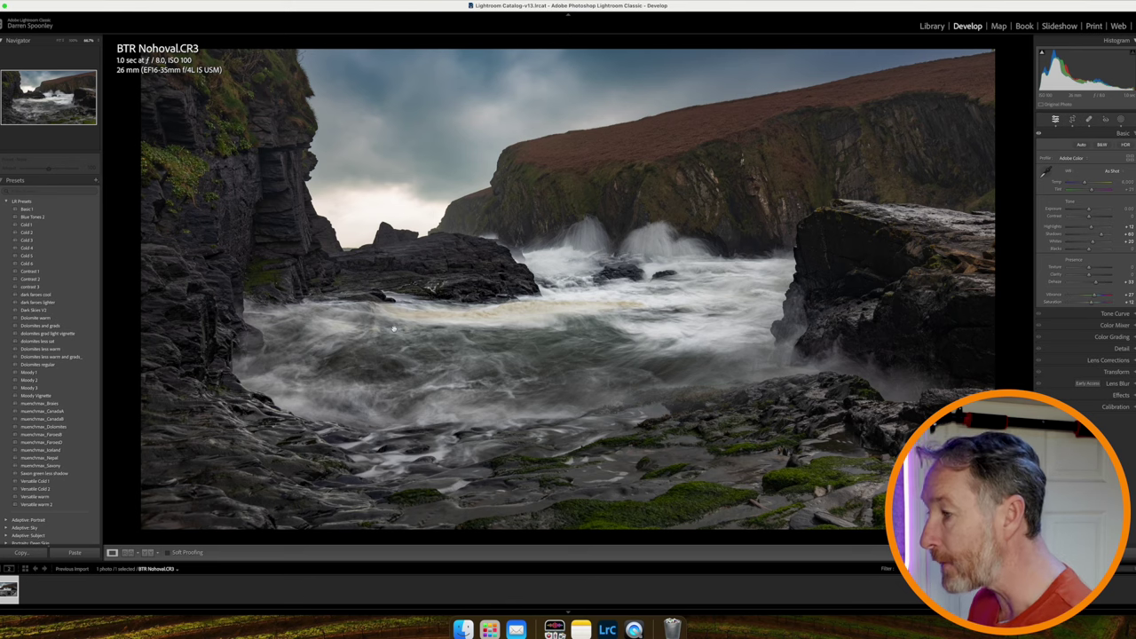
pyautogui.press('l')
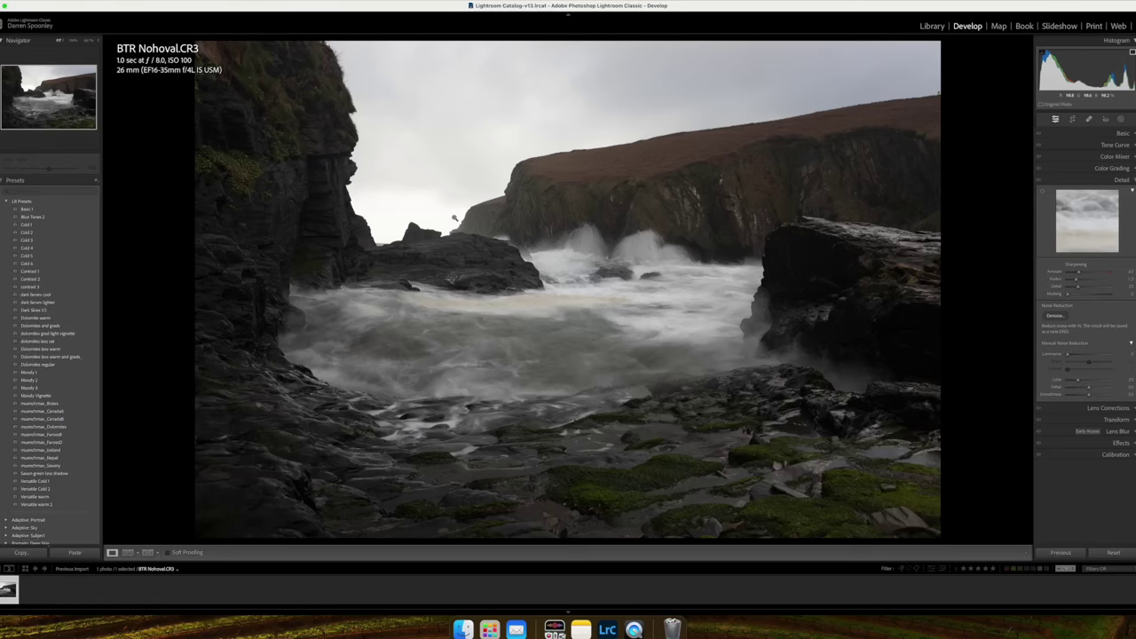
# Heal the dust spots and streaks in the blue upper sky and the bright cloud above the brown headland.
pyautogui.click(372, 248)
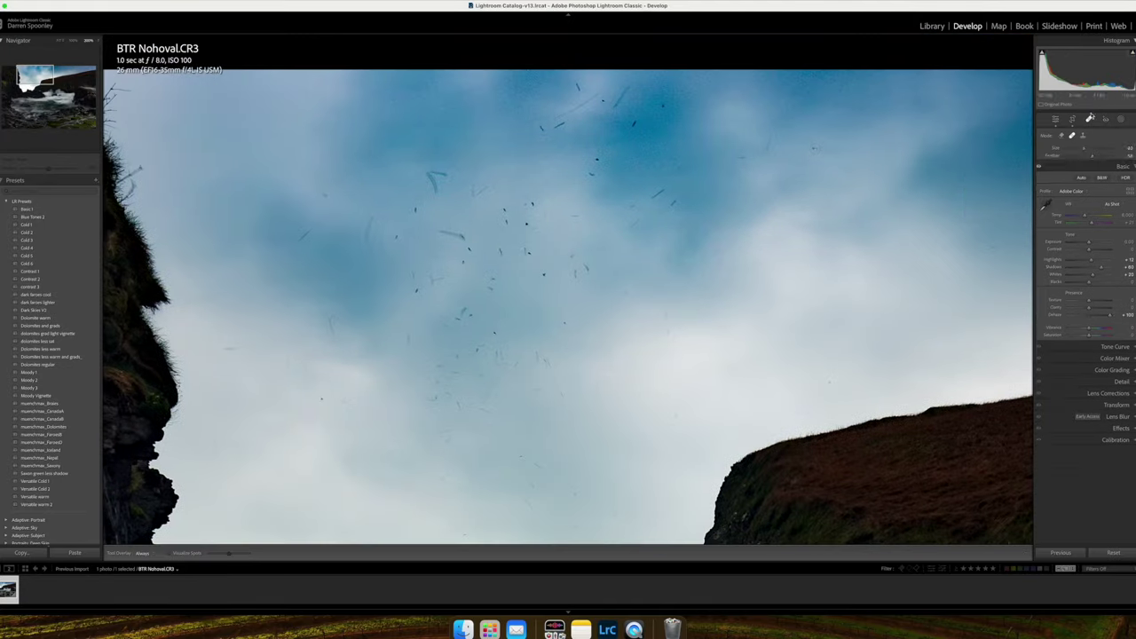
pyautogui.press('q')
pyautogui.click(661, 105)
pyautogui.click(681, 171)
pyautogui.click(829, 382)
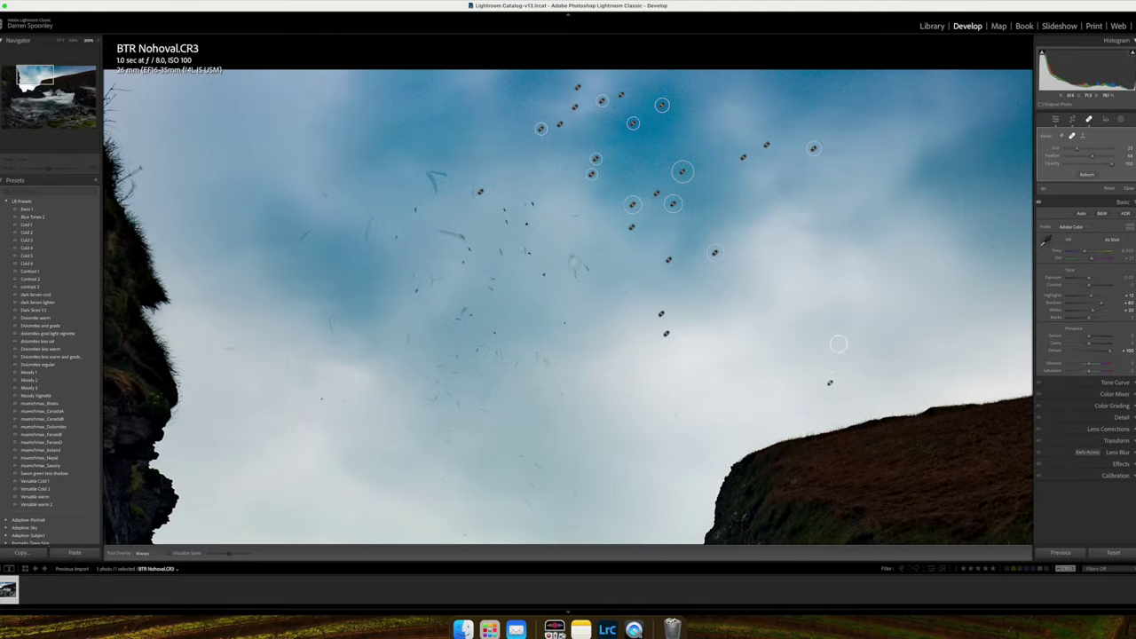
# Heal the remaining dust spots and streaks across the middle of the sky and beside the dark cliff, down to the pale lower cloud.
pyautogui.click(330, 329)
pyautogui.click(366, 257)
pyautogui.click(493, 276)
pyautogui.click(462, 315)
pyautogui.click(487, 342)
pyautogui.click(456, 364)
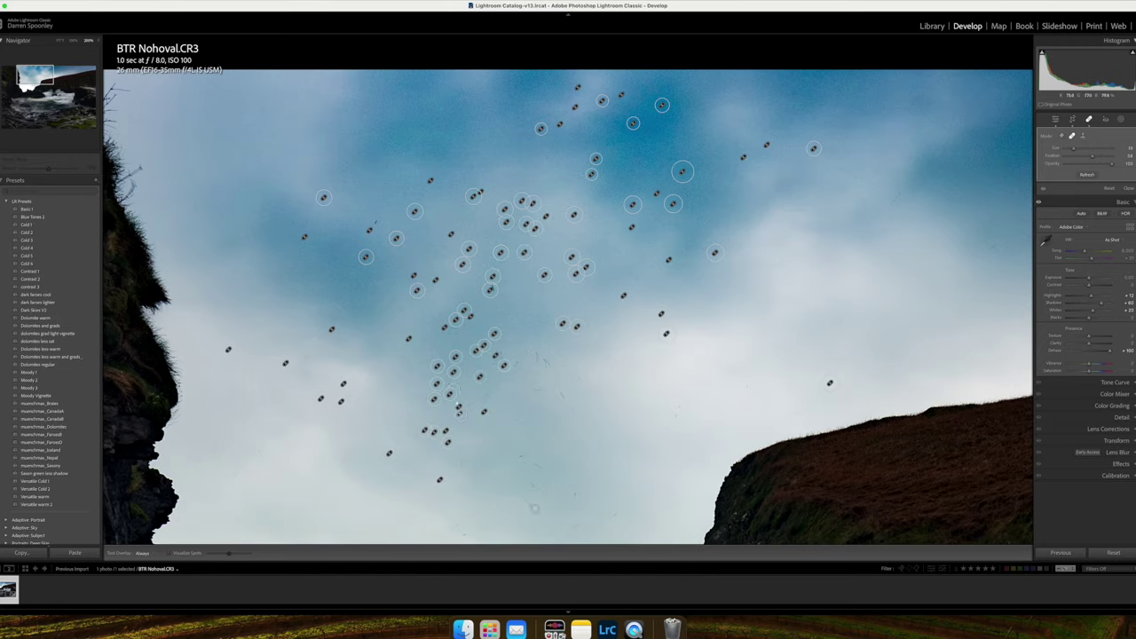
pyautogui.click(503, 376)
pyautogui.click(458, 414)
pyautogui.click(677, 410)
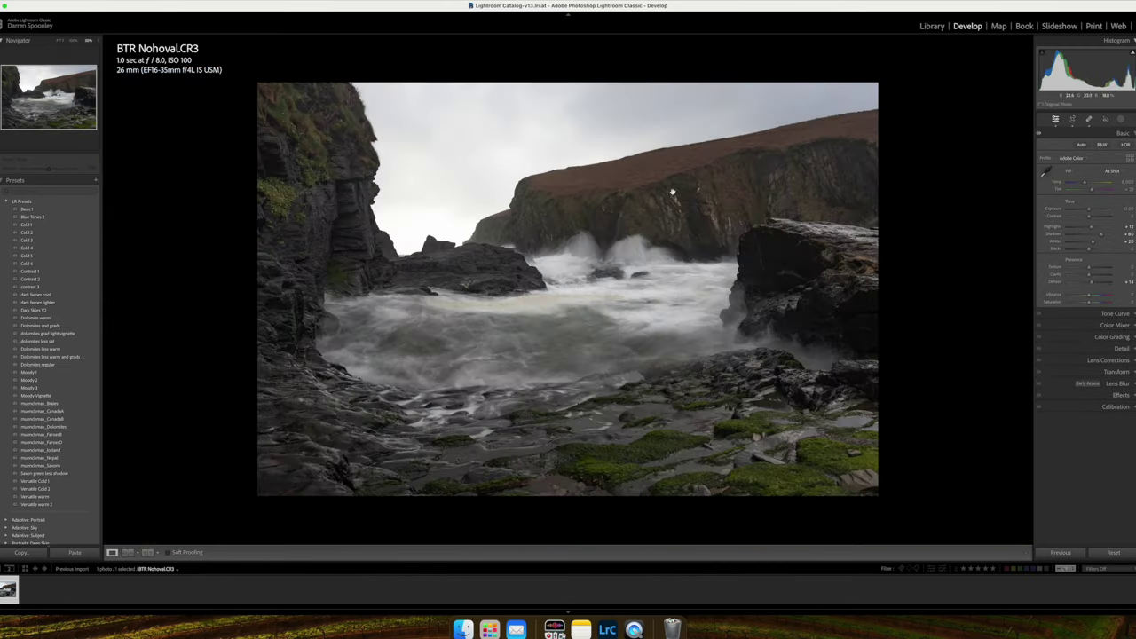
# Crop the photo to a 16 x 9 frame and draw a radial gradient mask over the swirling water in the cove.
pyautogui.press('r')
pyautogui.press('Return')
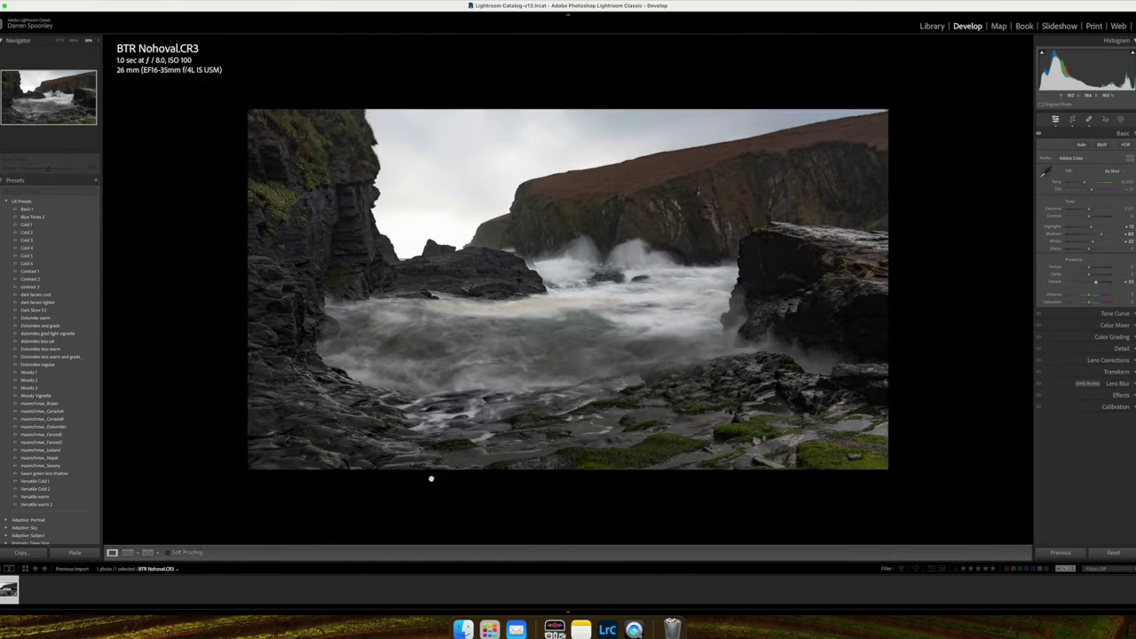
pyautogui.moveTo(456, 374); pyautogui.dragTo(609, 367)
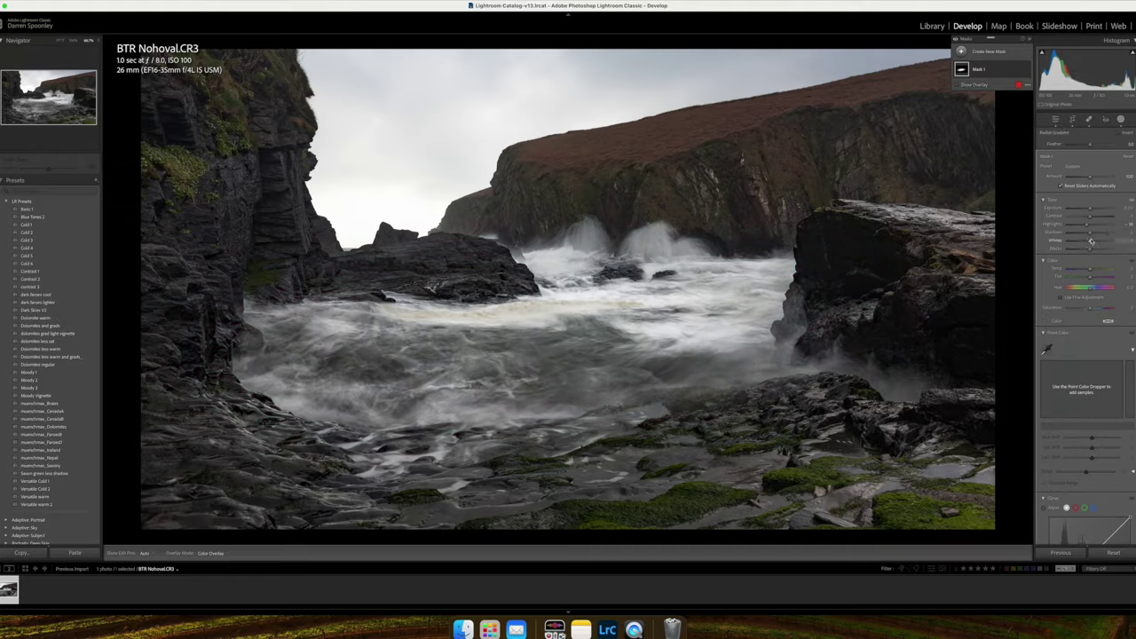